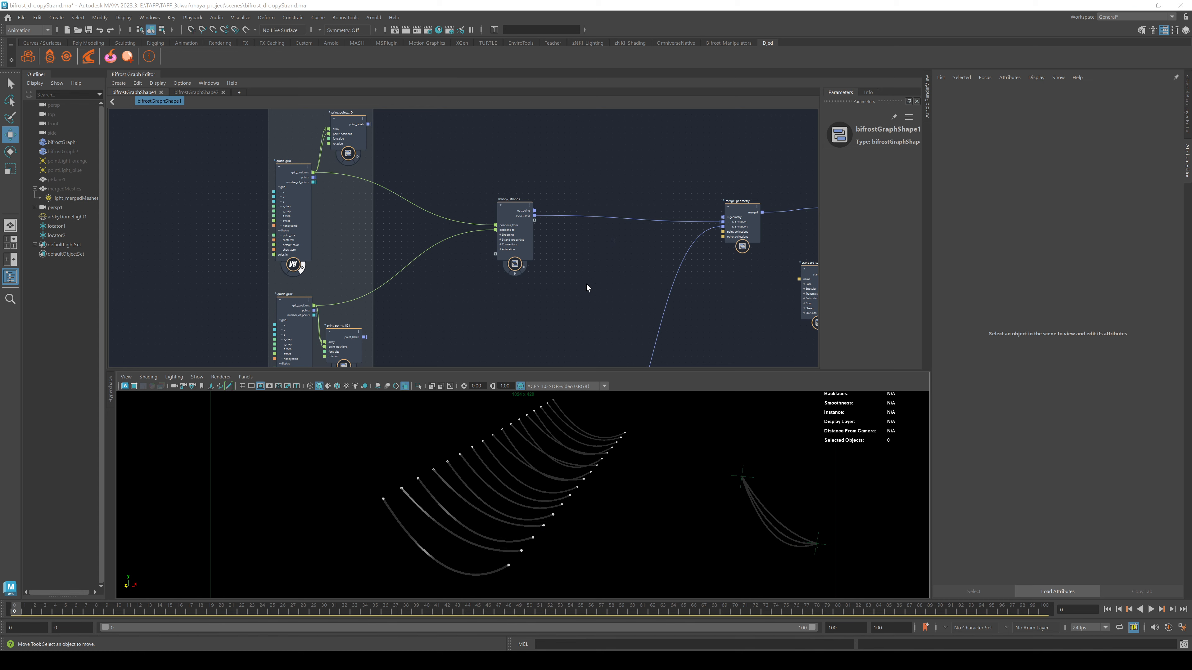
- Enlarge the 3D view and examine the two quick_grid nodes, the droopy_strands node and the resulting strands
scroll(586, 284, up, 1)
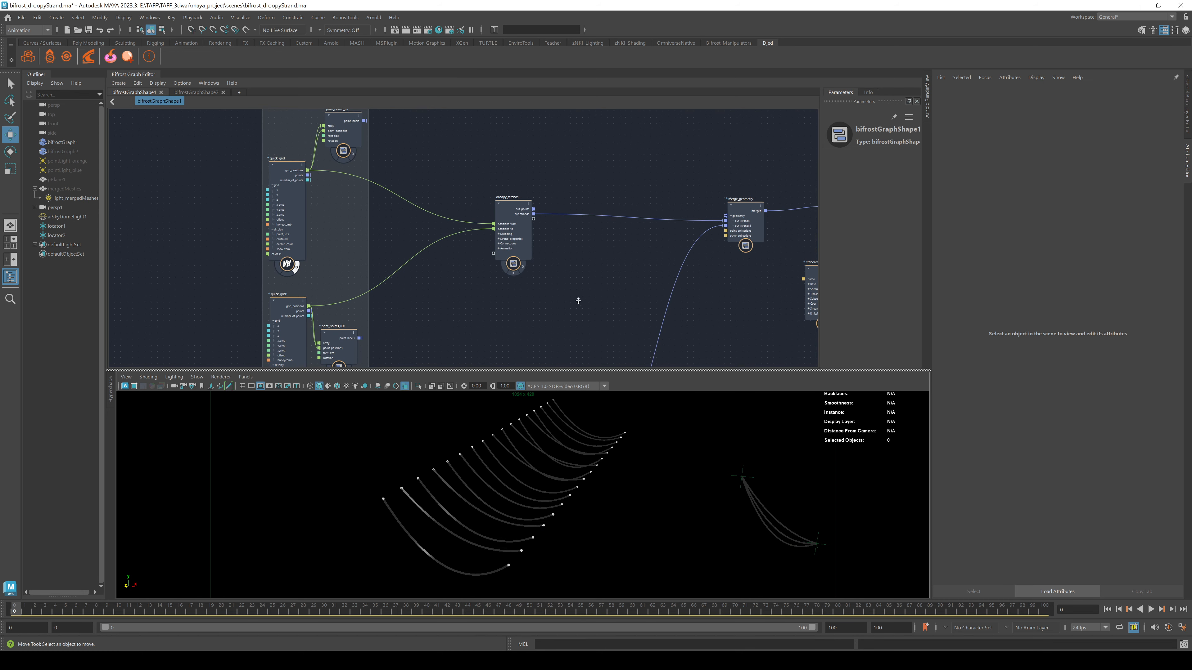
drag(578, 301, 577, 323)
scroll(412, 172, down, 2)
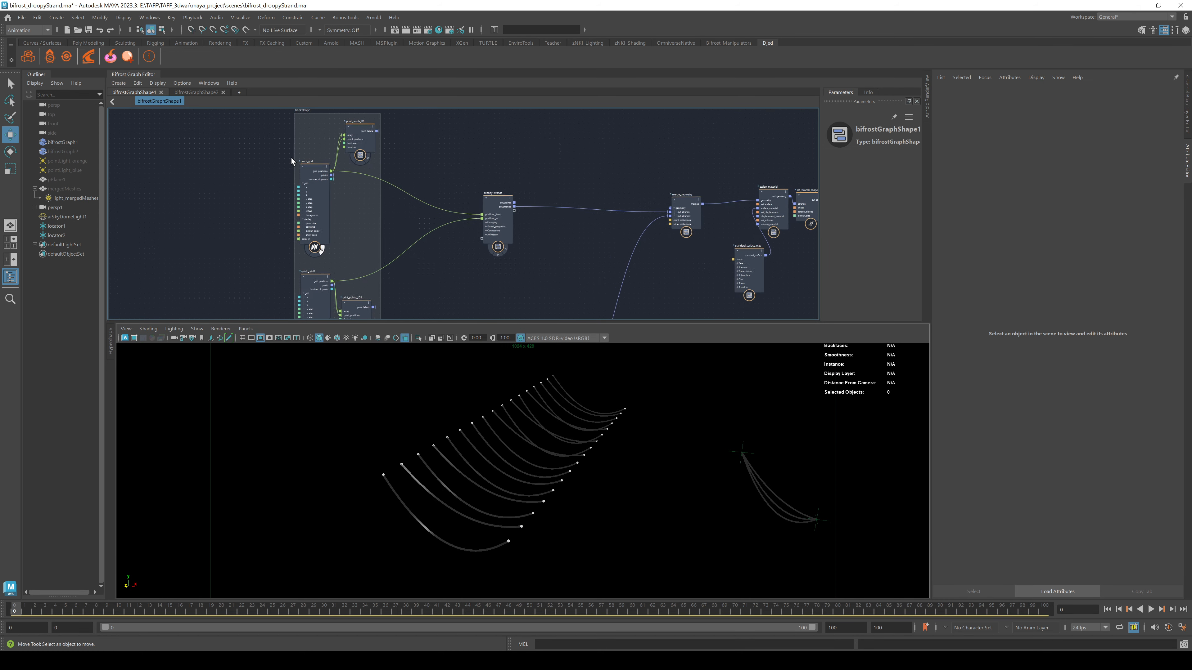
scroll(291, 157, up, 5)
scroll(250, 180, down, 1)
alt+middle_drag(498, 236, 478, 85)
alt+drag(487, 414, 471, 394)
alt+middle_drag(584, 176, 584, 294)
scroll(525, 174, down, 2)
alt+middle_drag(510, 141, 529, 238)
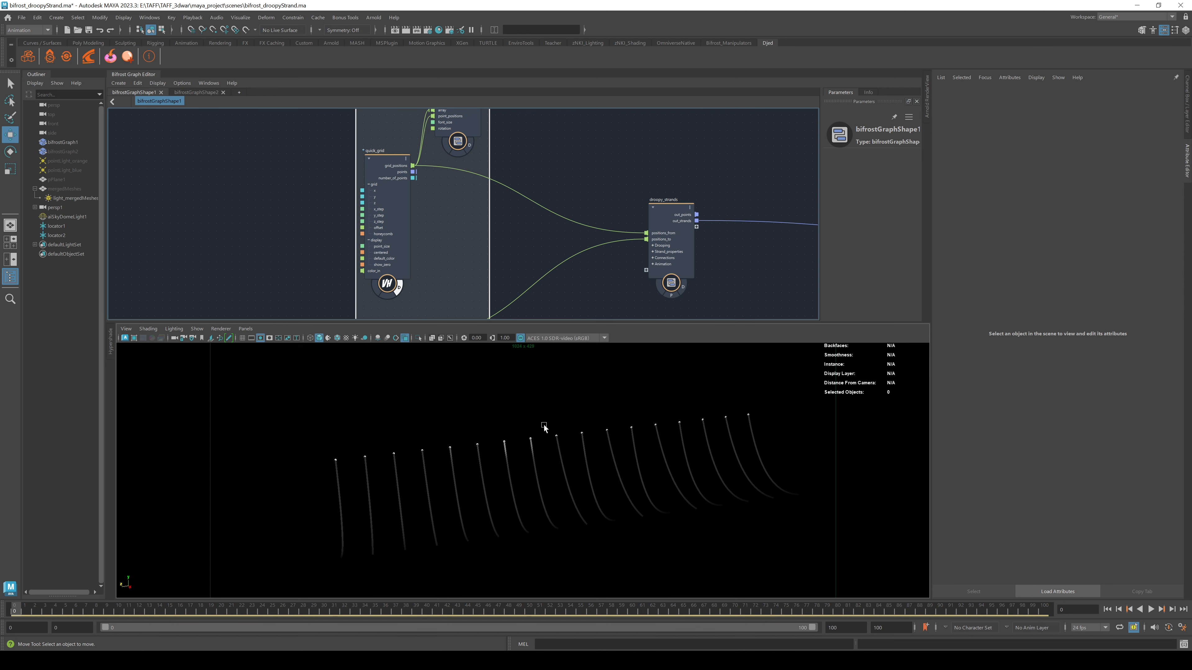
- Turn on the point display of the quick_grid1 node that supplies the strands' end positions
alt+middle_drag(586, 278, 585, 4)
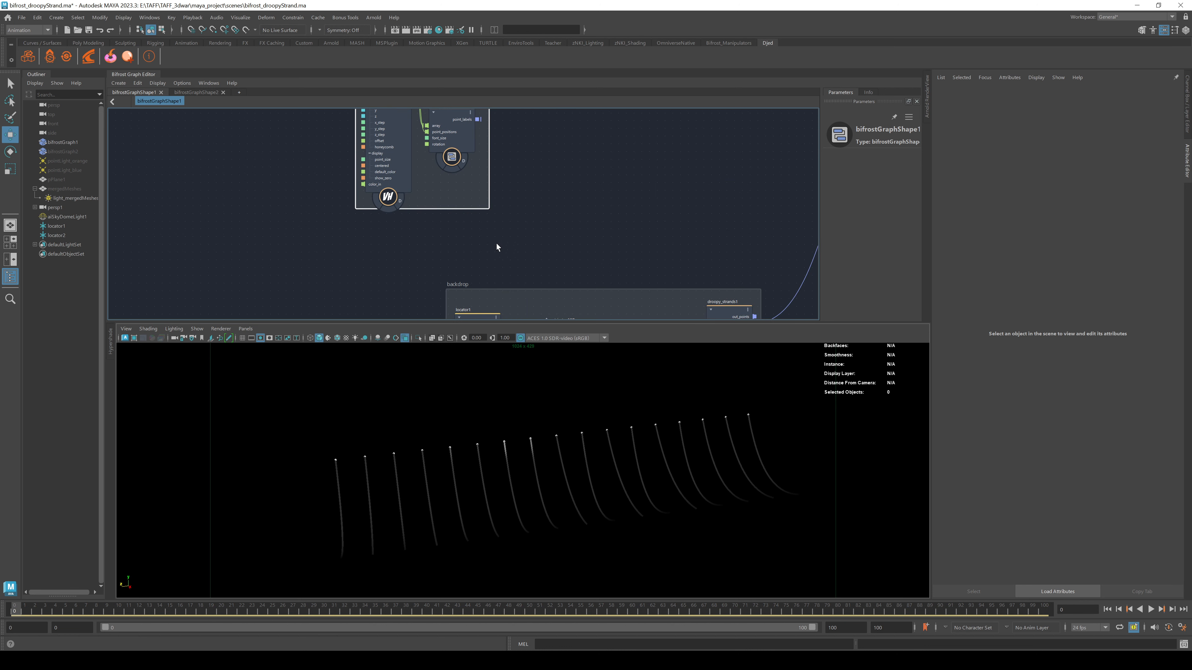
click(400, 201)
alt+middle_drag(666, 118, 538, 302)
alt+middle_drag(546, 137, 461, 217)
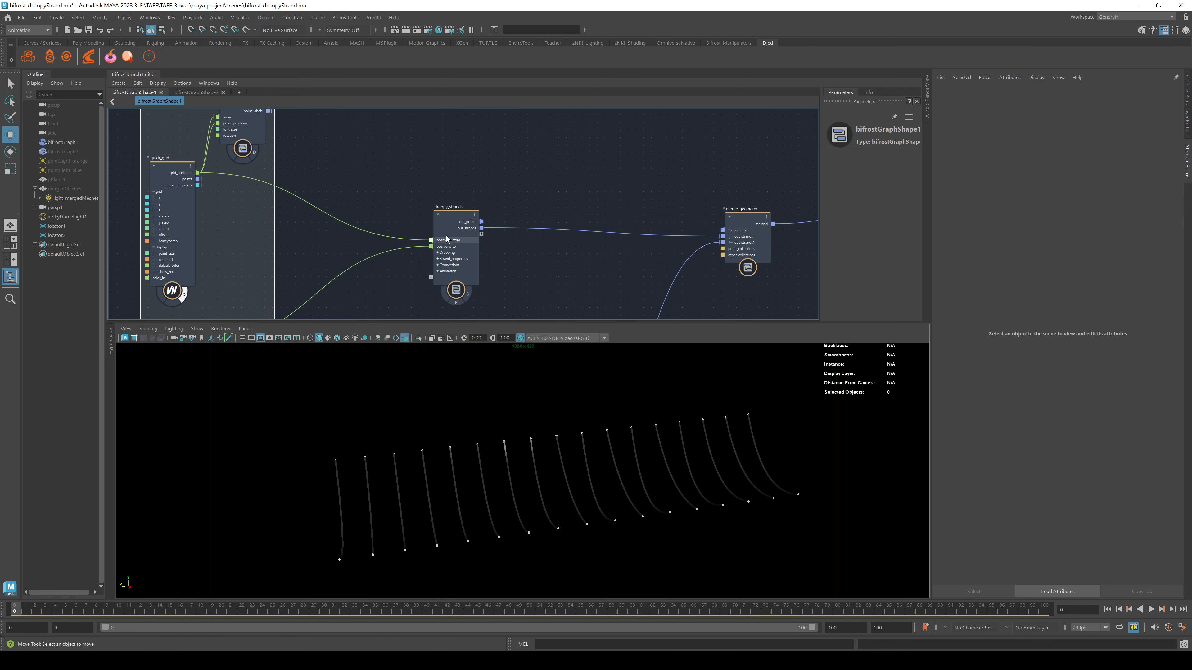
- On the droopy_strands node fed by both grids, set Droop Min to 0.7453 and Droop Max to 2.572
click(461, 217)
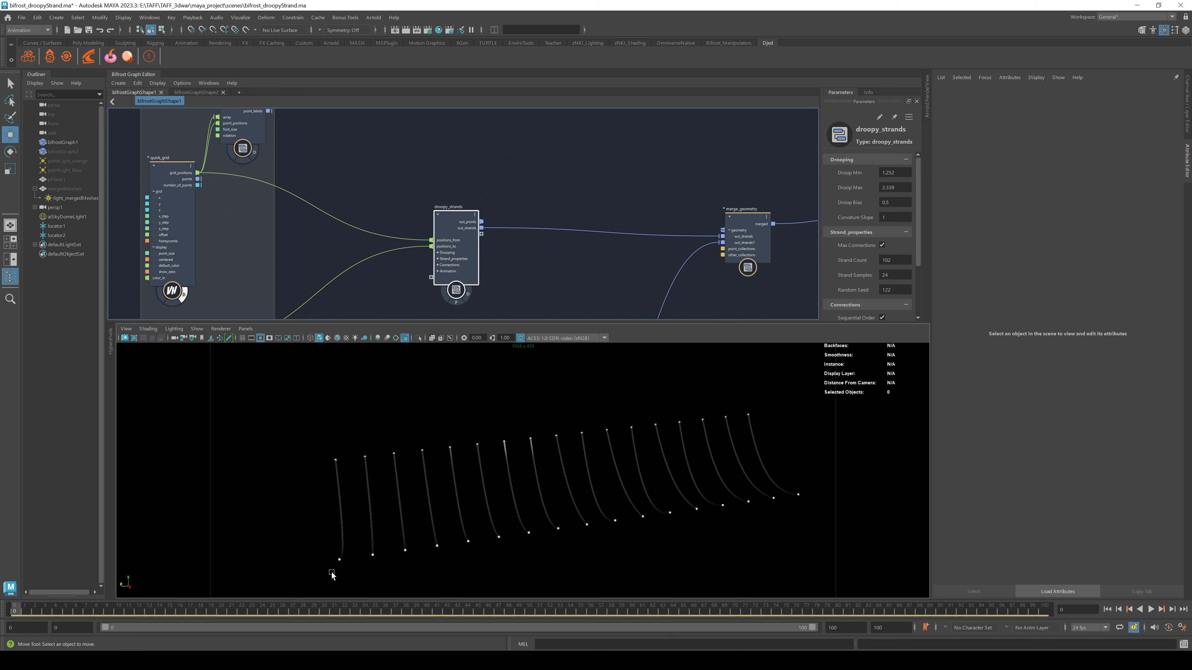
alt+drag(309, 511, 469, 517)
drag(822, 181, 781, 182)
alt+drag(659, 374, 531, 466)
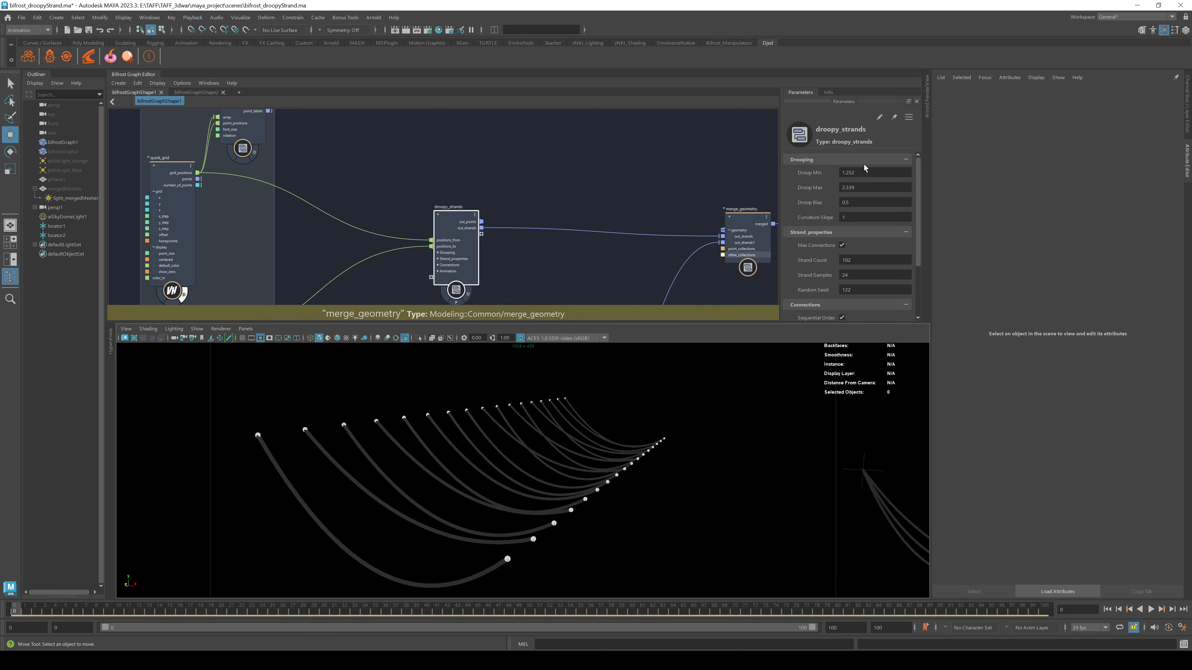
drag(811, 172, 776, 176)
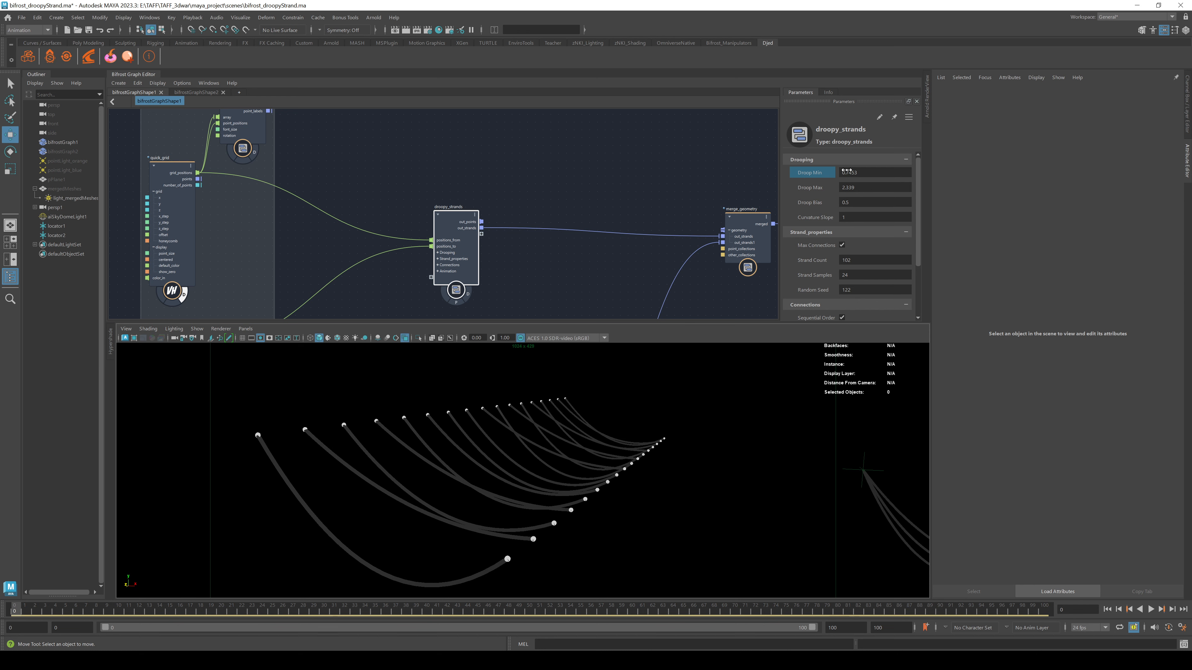
mouse_move(861, 188)
mouse_down()
mouse_move(873, 190)
mouse_move(804, 189)
mouse_move(842, 196)
mouse_up()
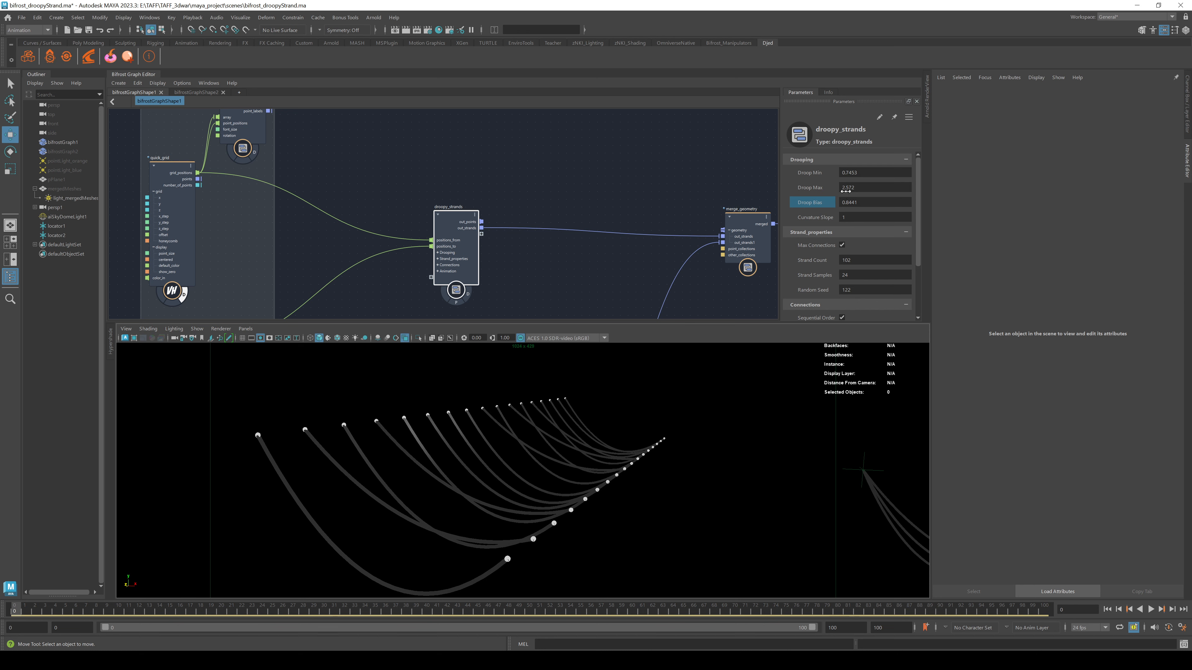
- Lower the strands' Droop Bias to 0.2141 and set the Curvature Slope to 1
mouse_move(839, 212)
mouse_down()
mouse_move(602, 213)
mouse_move(844, 171)
mouse_move(781, 218)
mouse_move(934, 239)
mouse_move(879, 240)
mouse_move(899, 241)
mouse_up()
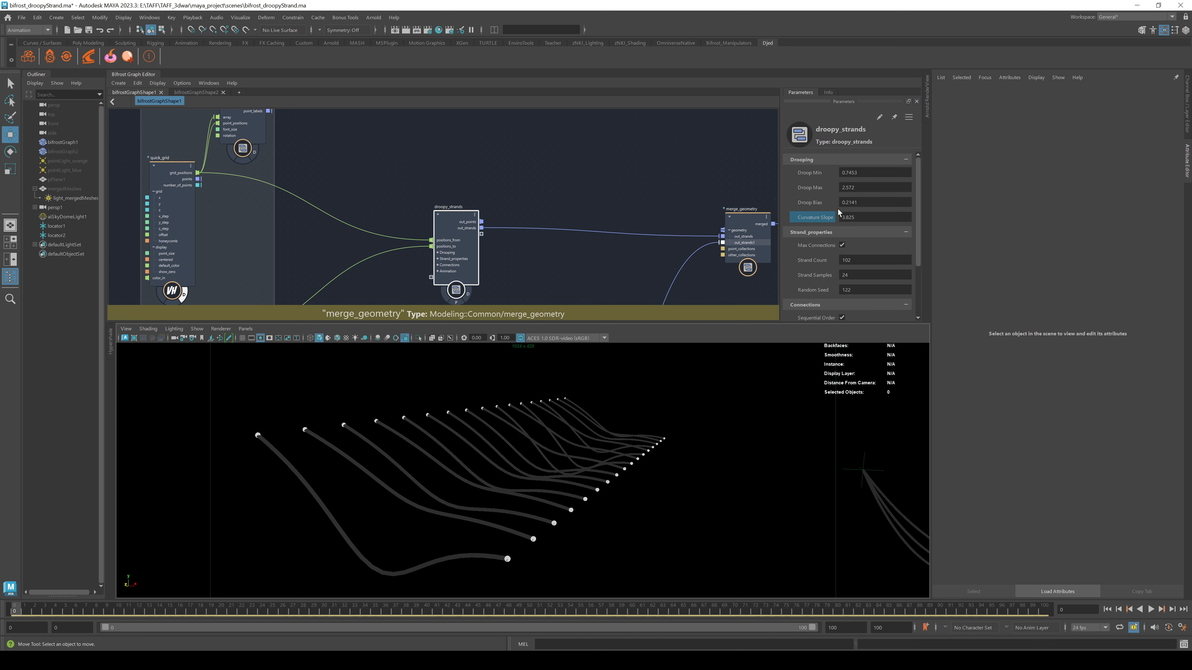
double_click(855, 217)
text(1)
key(Return)
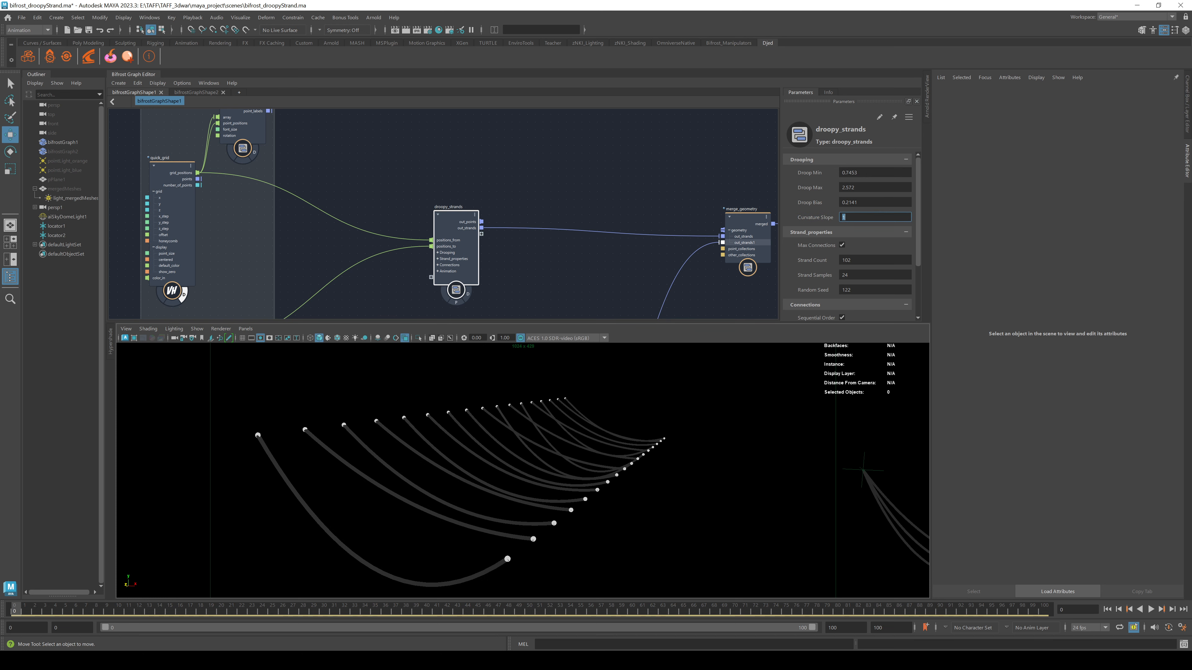
- Turn off Max Connections and use a Strand Count of 62 with a Random Seed of 211
click(841, 247)
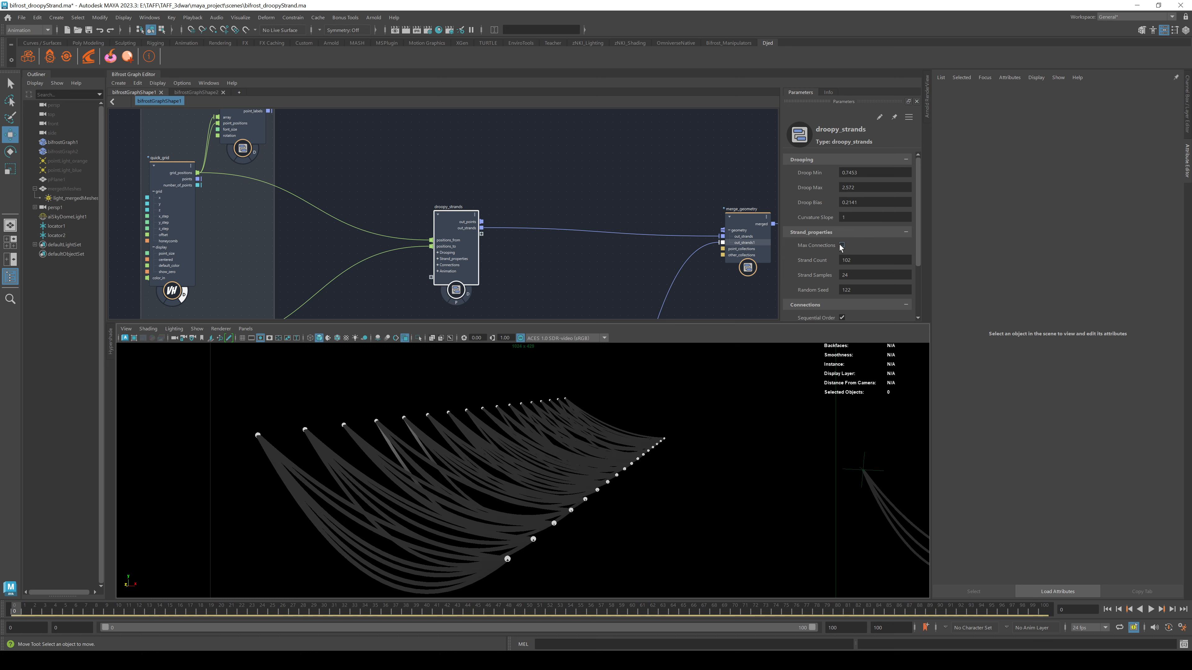
drag(818, 260, 799, 270)
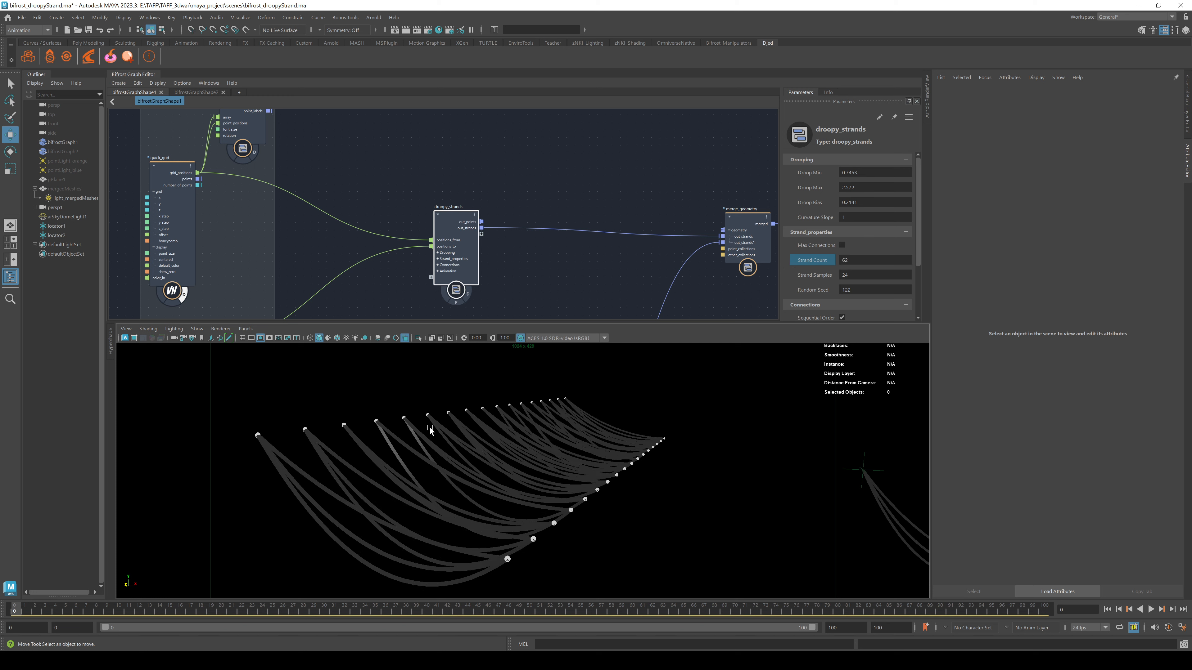
scroll(443, 457, down, 3)
alt+drag(444, 457, 530, 469)
mouse_move(829, 292)
mouse_down()
mouse_move(843, 293)
mouse_move(834, 294)
mouse_up()
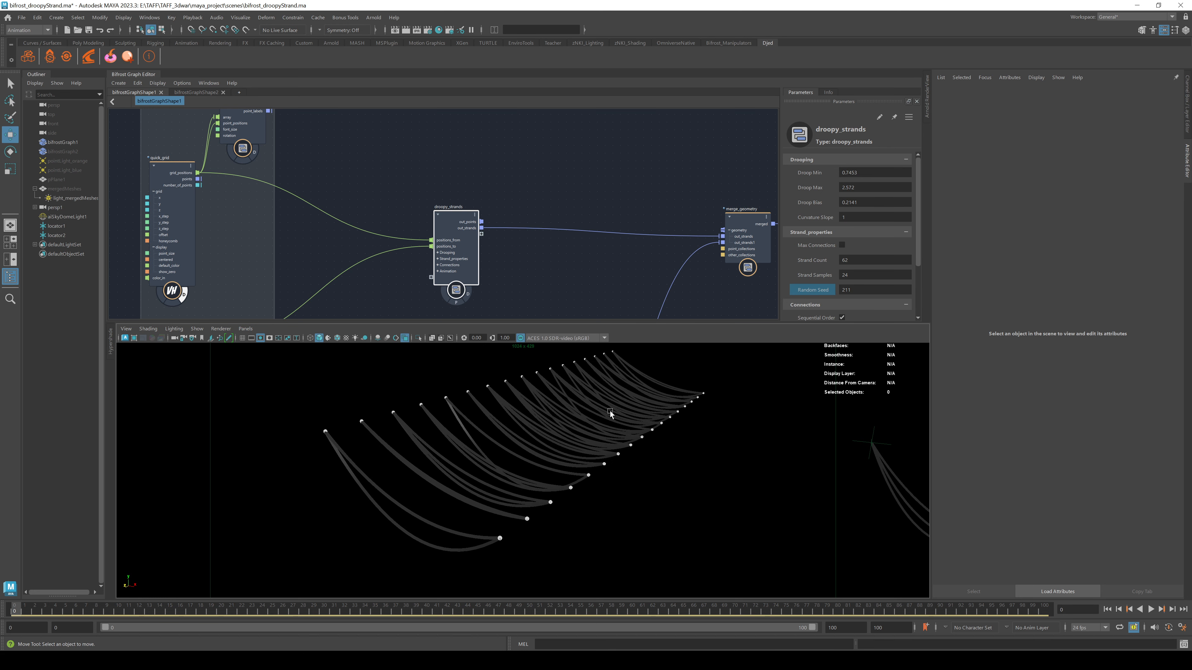
mouse_move(347, 497)
alt+mouse_down()
mouse_move(364, 497)
mouse_move(349, 490)
alt+mouse_up()
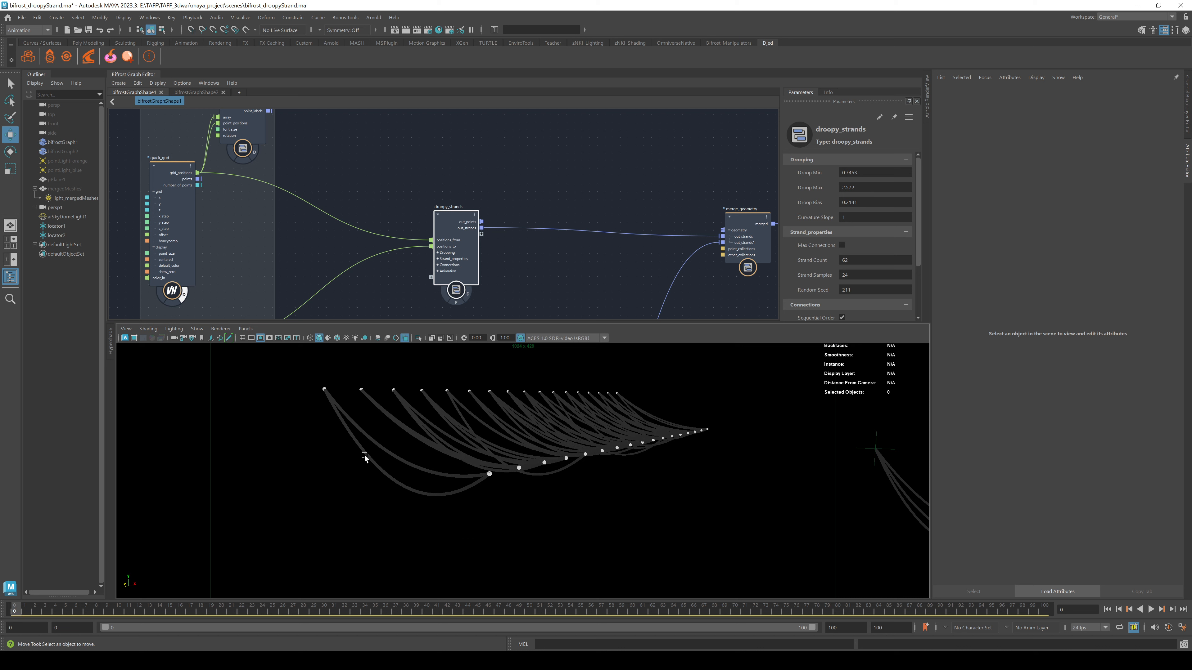
- Turn off Sequential Order for the strand connections and inspect the strands from several angles
scroll(831, 272, down, 2)
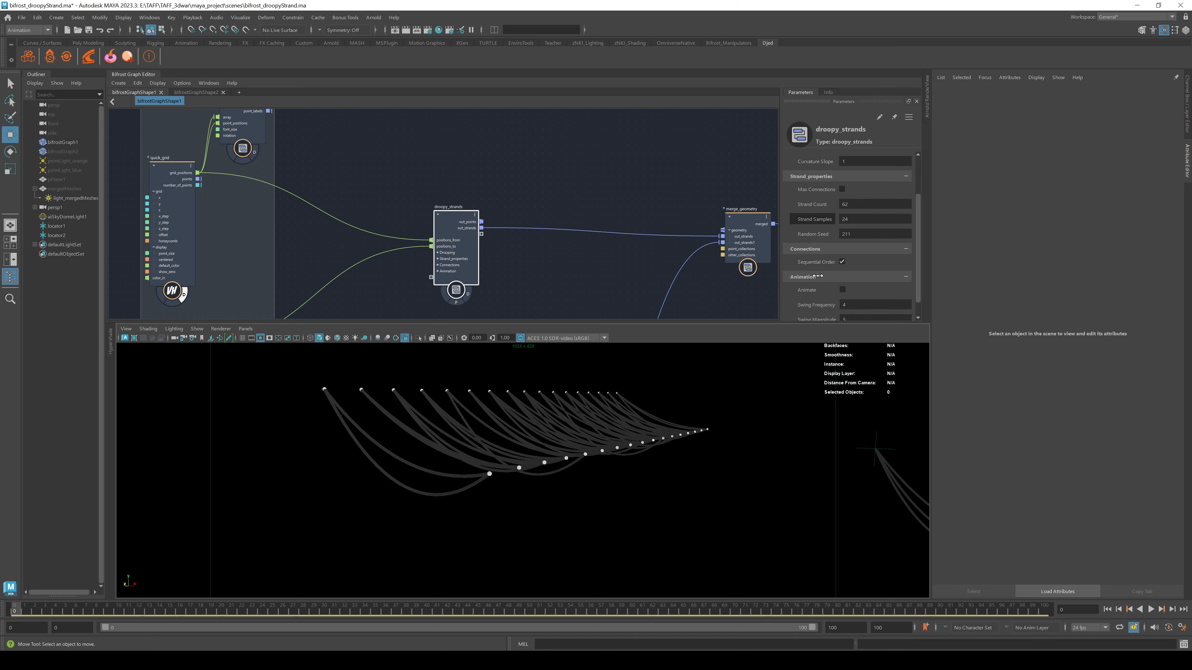
click(842, 262)
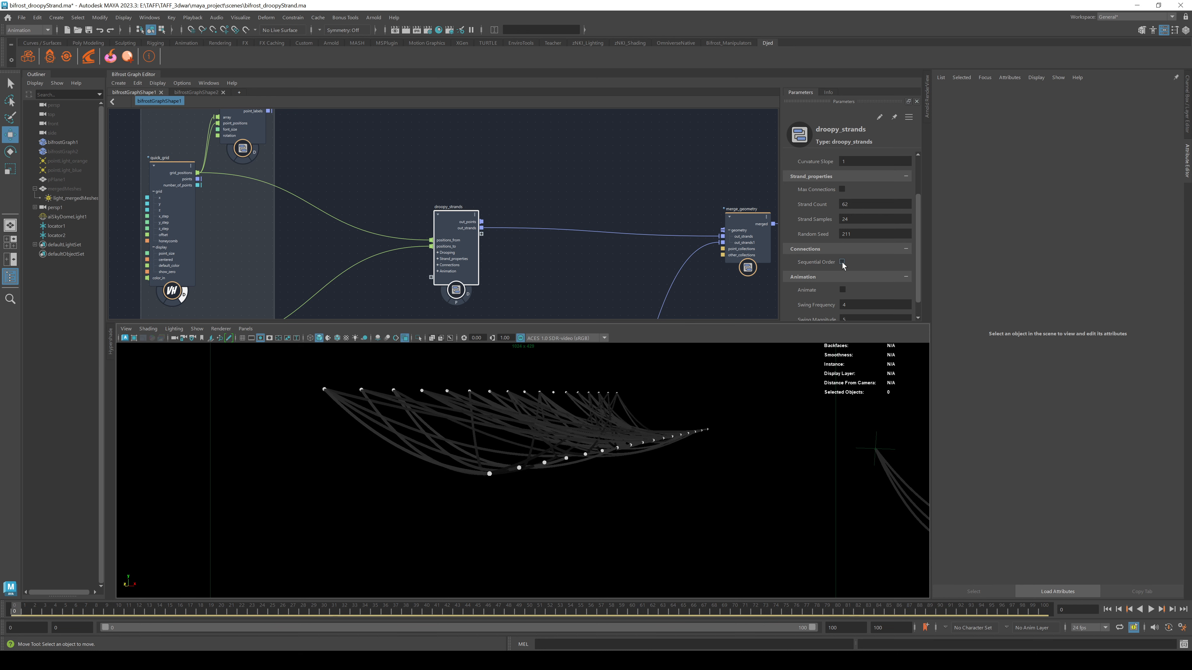
alt+drag(719, 442, 655, 465)
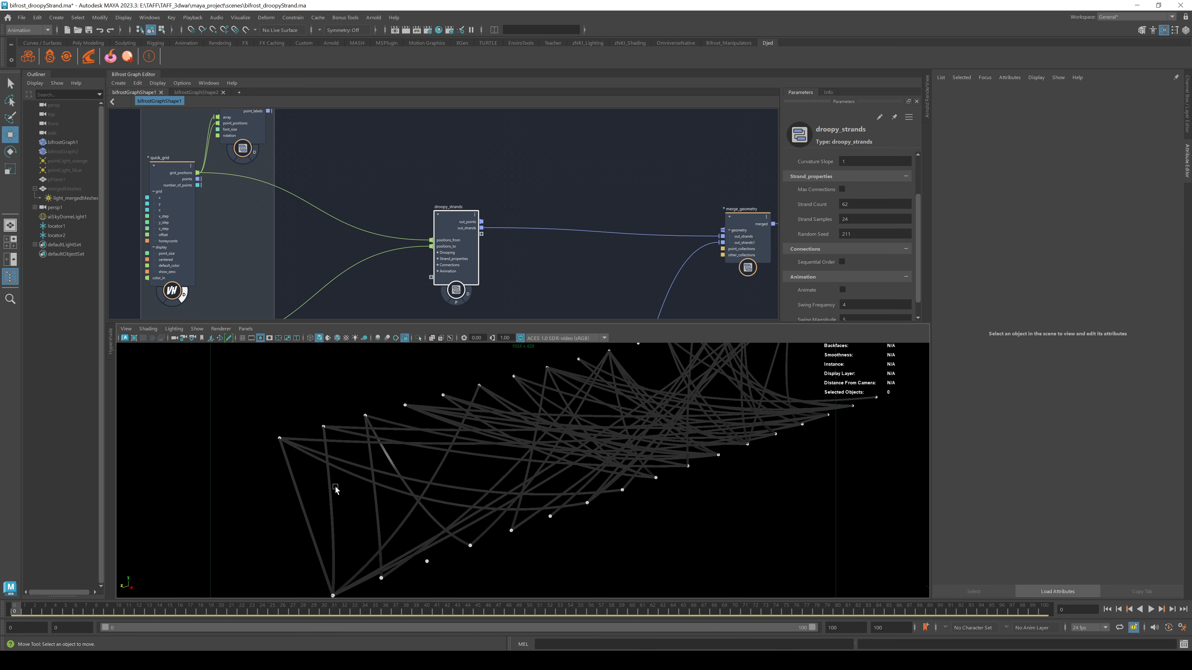
alt+drag(484, 444, 465, 434)
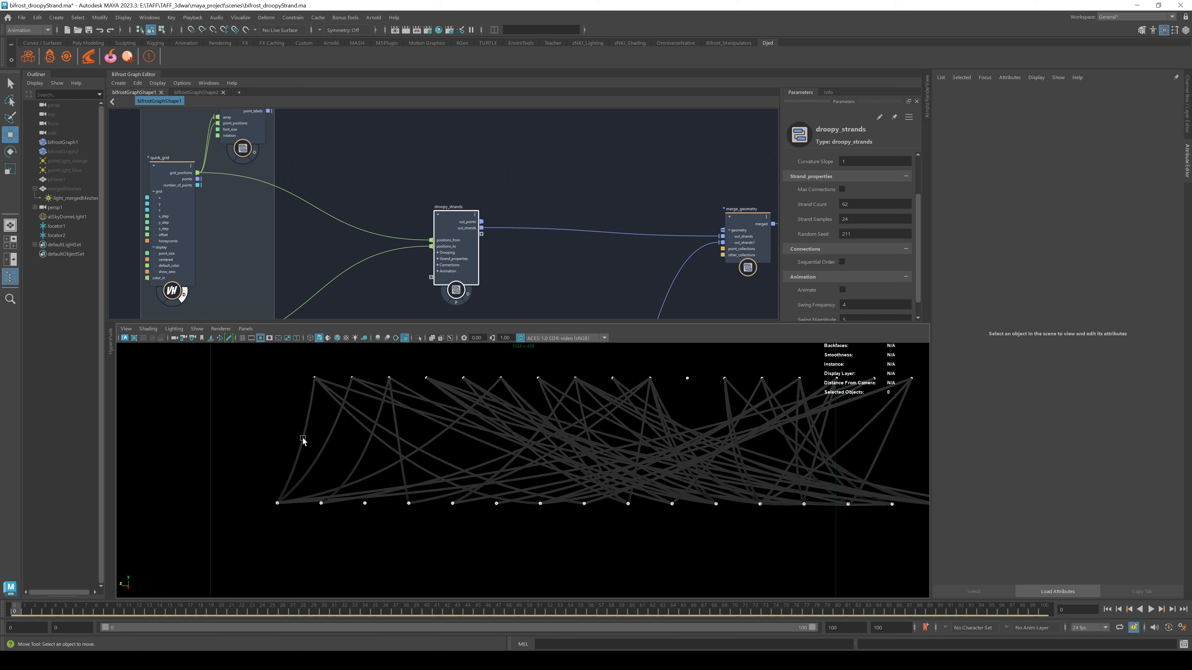
alt+drag(377, 444, 398, 458)
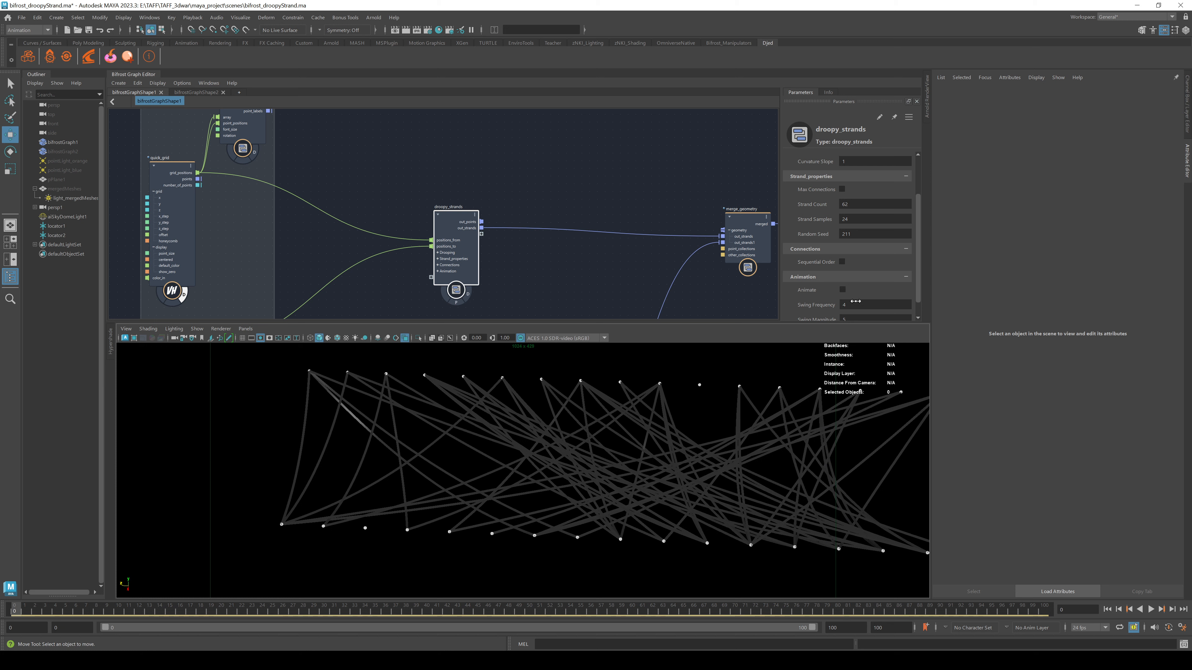
- Turn Max Connections back on and re-enable Sequential Order for the strands
click(843, 190)
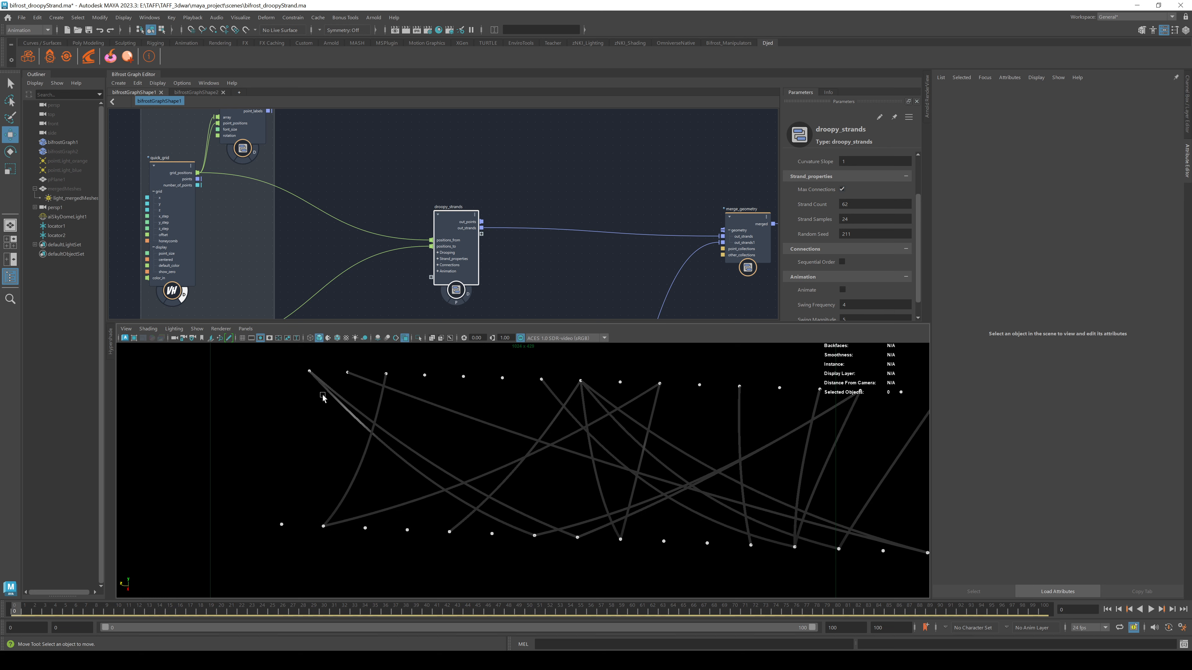
alt+drag(681, 494, 594, 503)
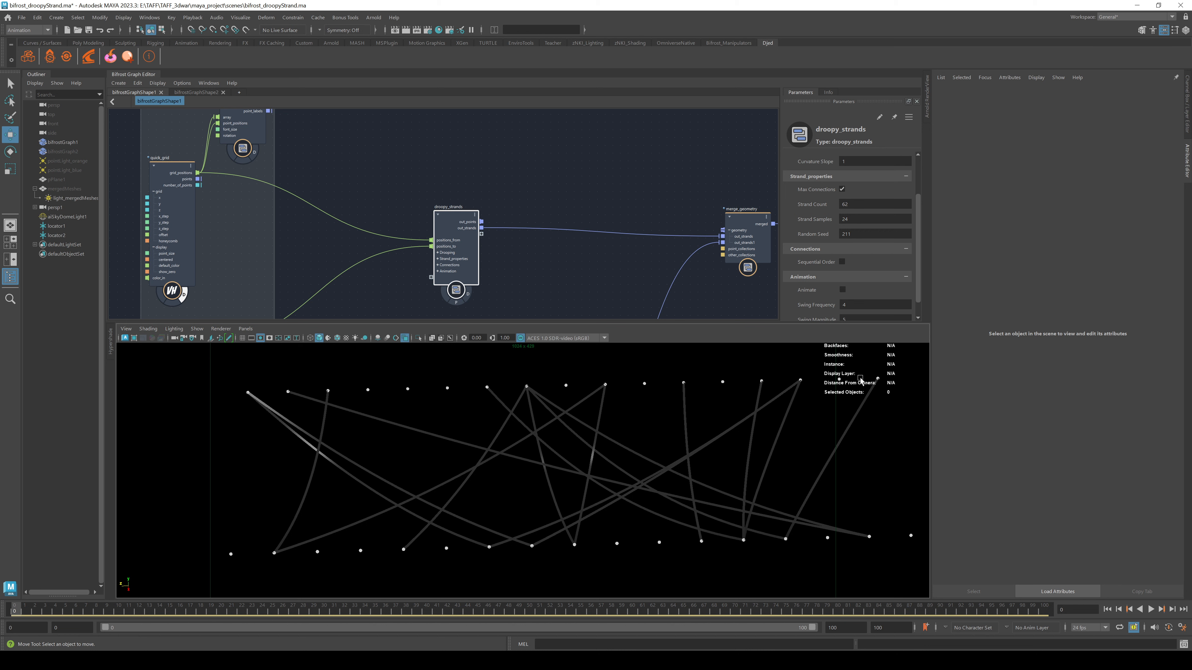
scroll(811, 271, down, 1)
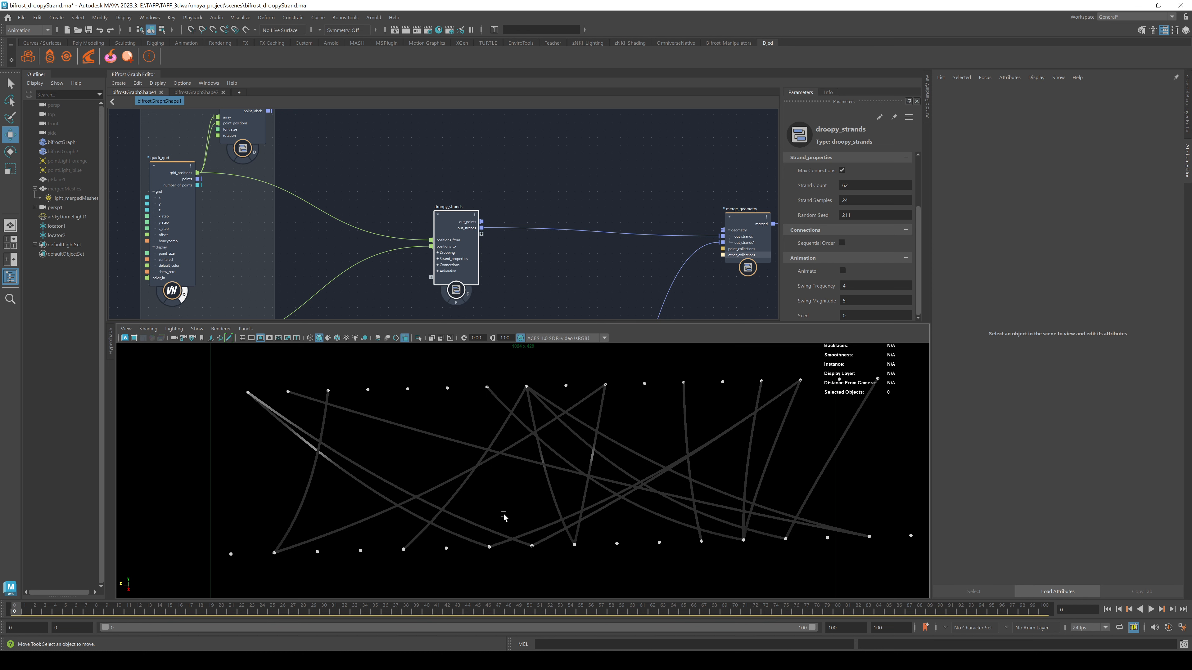
alt+drag(504, 515, 544, 497)
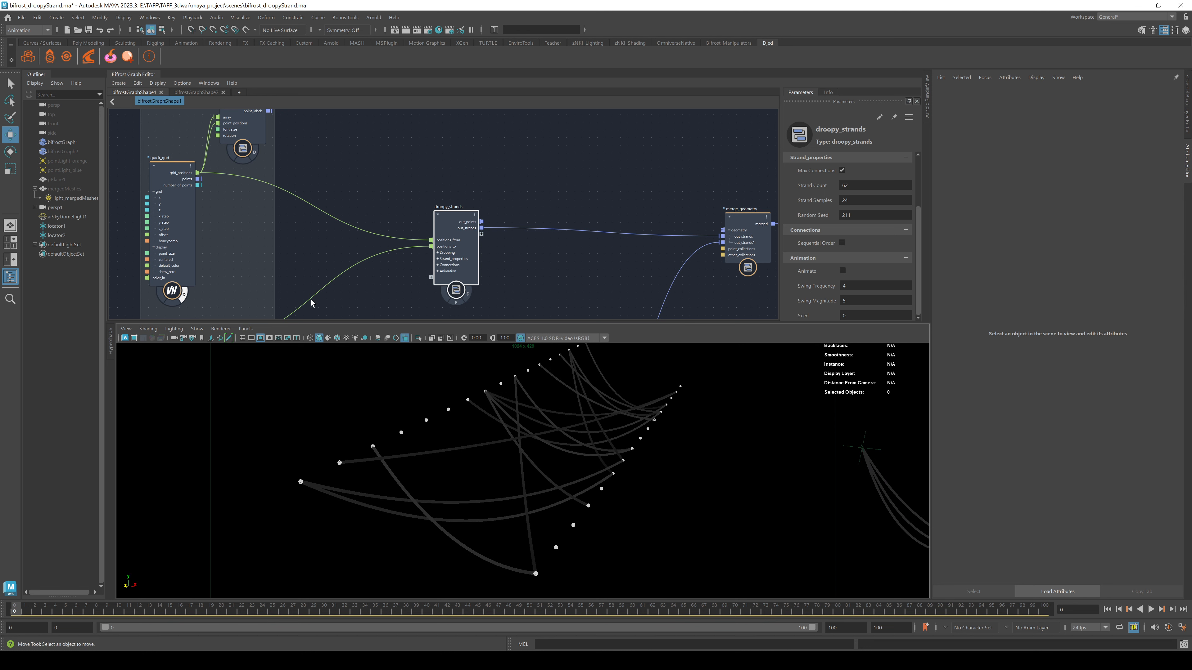
alt+middle_drag(357, 177, 448, 143)
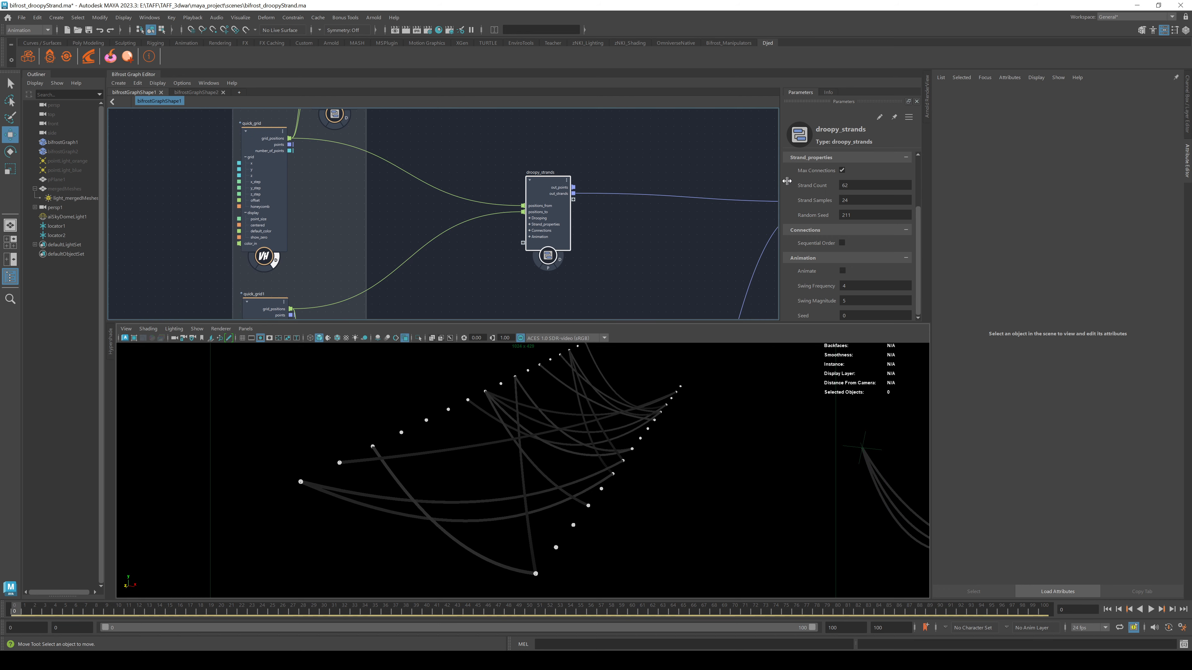
click(842, 243)
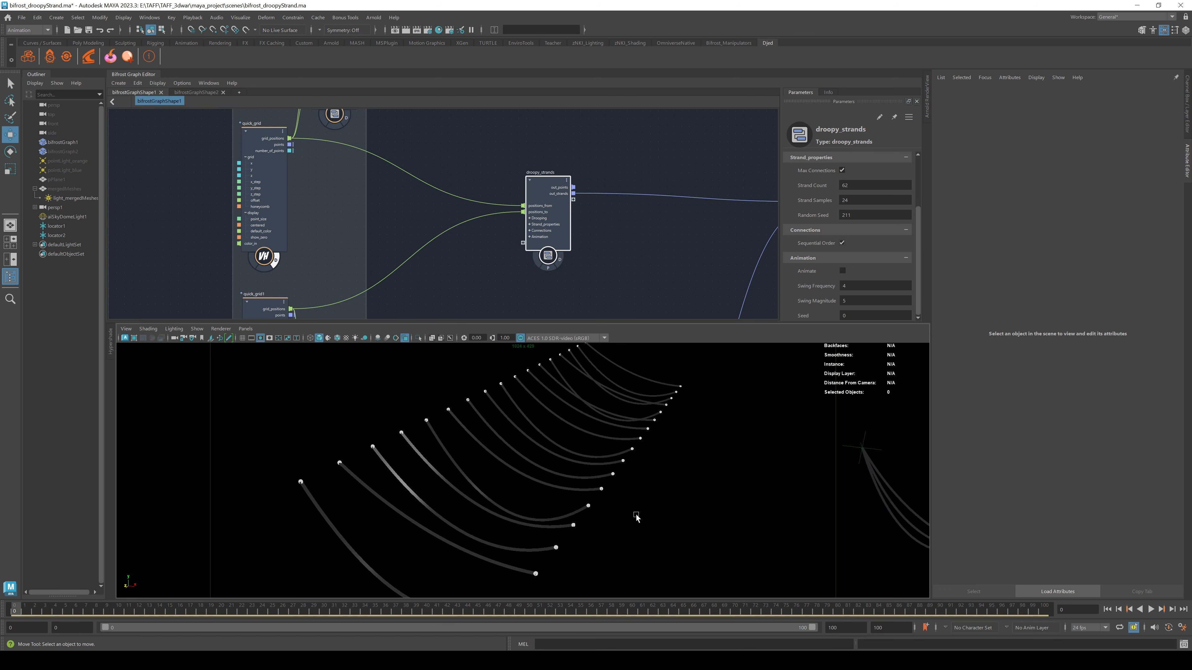
- Display the point ID labels of both grids through the print_points_ID and print_points_ID1 nodes
alt+middle_drag(469, 273, 533, 406)
click(410, 249)
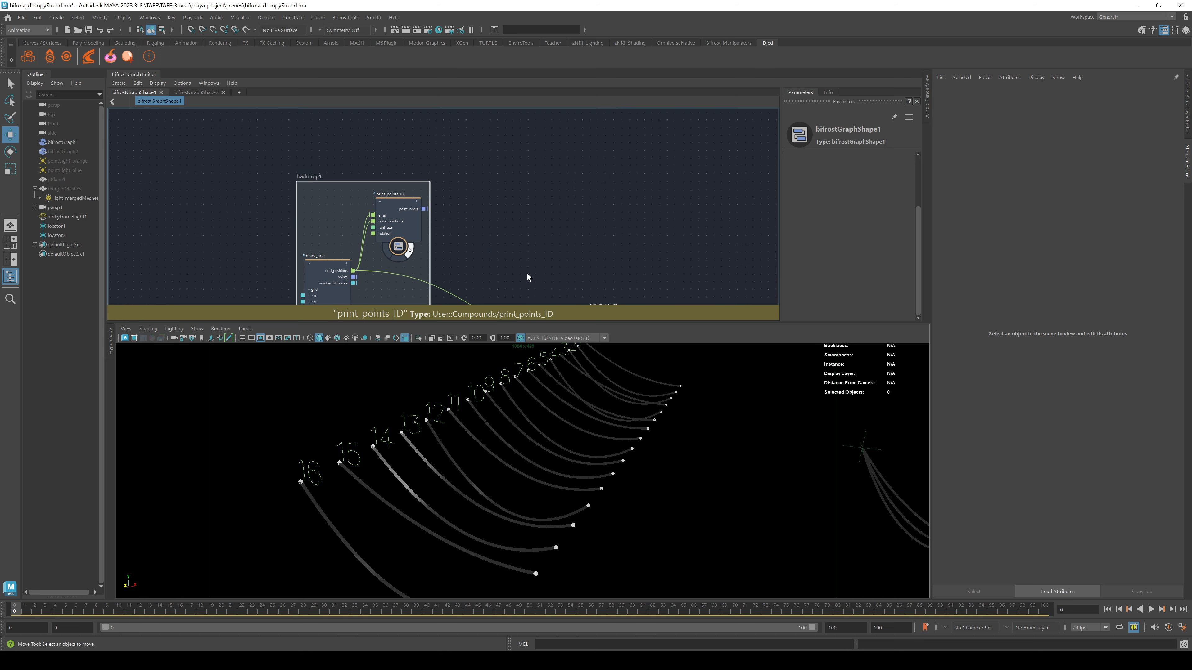
alt+middle_drag(527, 273, 475, 178)
click(405, 167)
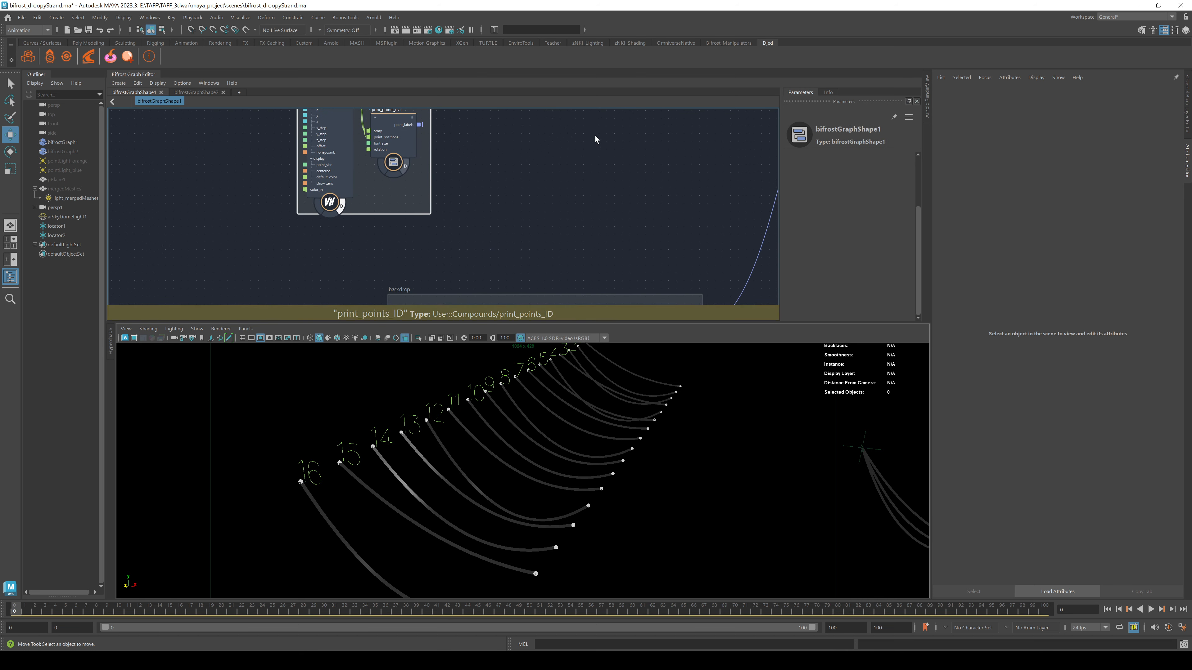
- Examine how the point IDs of the two grids pair up along the strands
alt+drag(678, 471, 567, 459)
alt+middle_drag(731, 375, 616, 395)
alt+middle_drag(478, 235, 460, 390)
alt+right_drag(603, 406, 676, 399)
alt+middle_drag(676, 400, 671, 434)
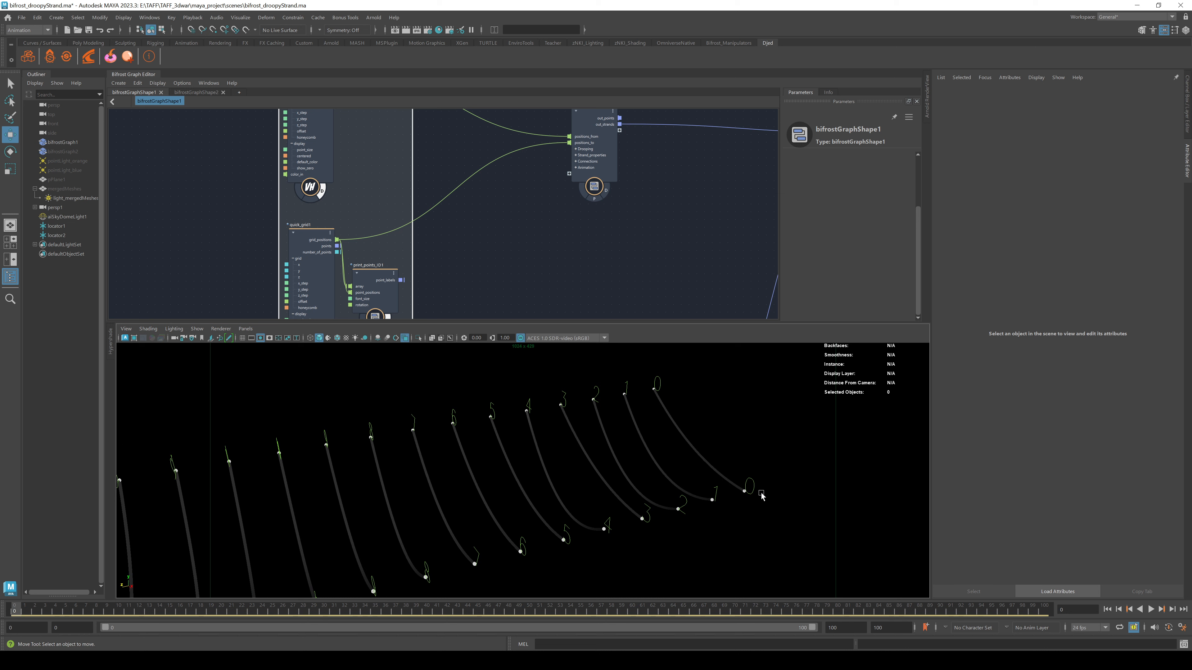
alt+middle_drag(556, 170, 511, 235)
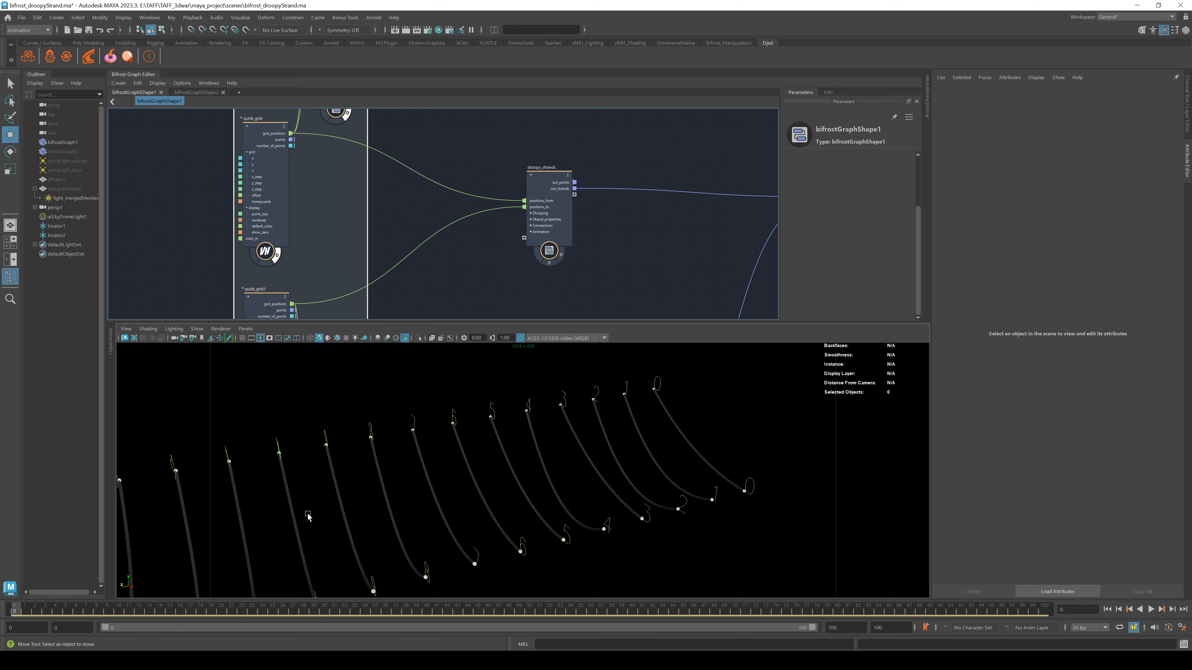
alt+drag(606, 511, 531, 479)
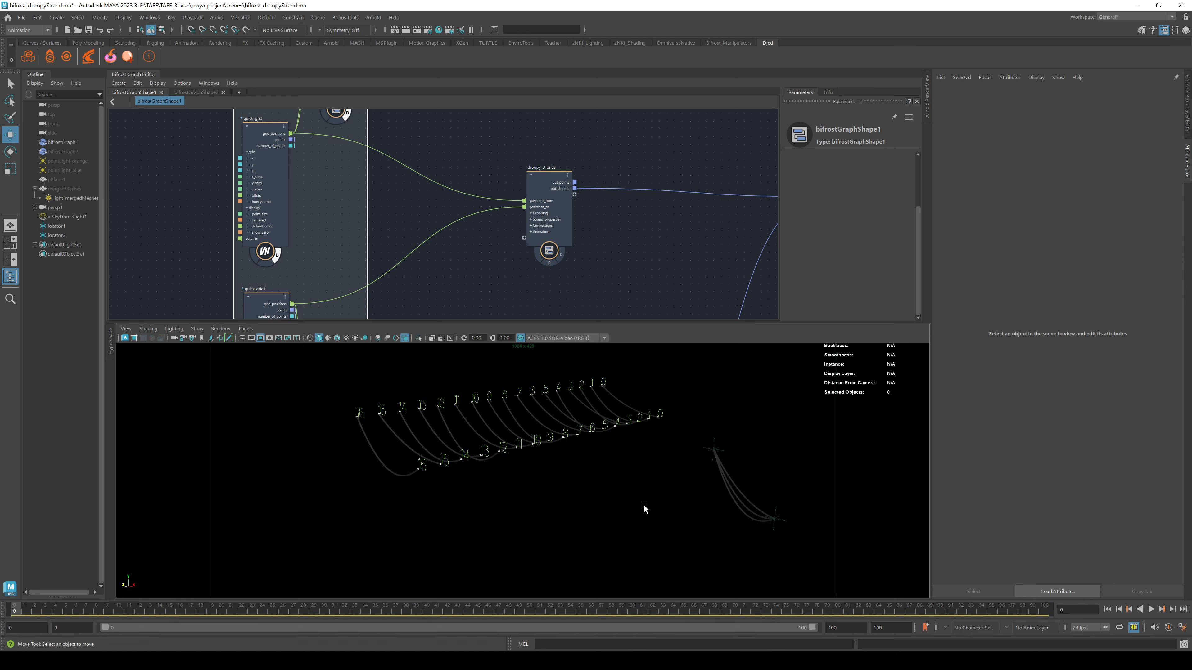
- Select locator1, which drives the start position of the second droopy_strands setup in the lower backdrop
alt+middle_drag(644, 506, 467, 488)
alt+drag(467, 488, 557, 489)
alt+right_drag(514, 441, 634, 417)
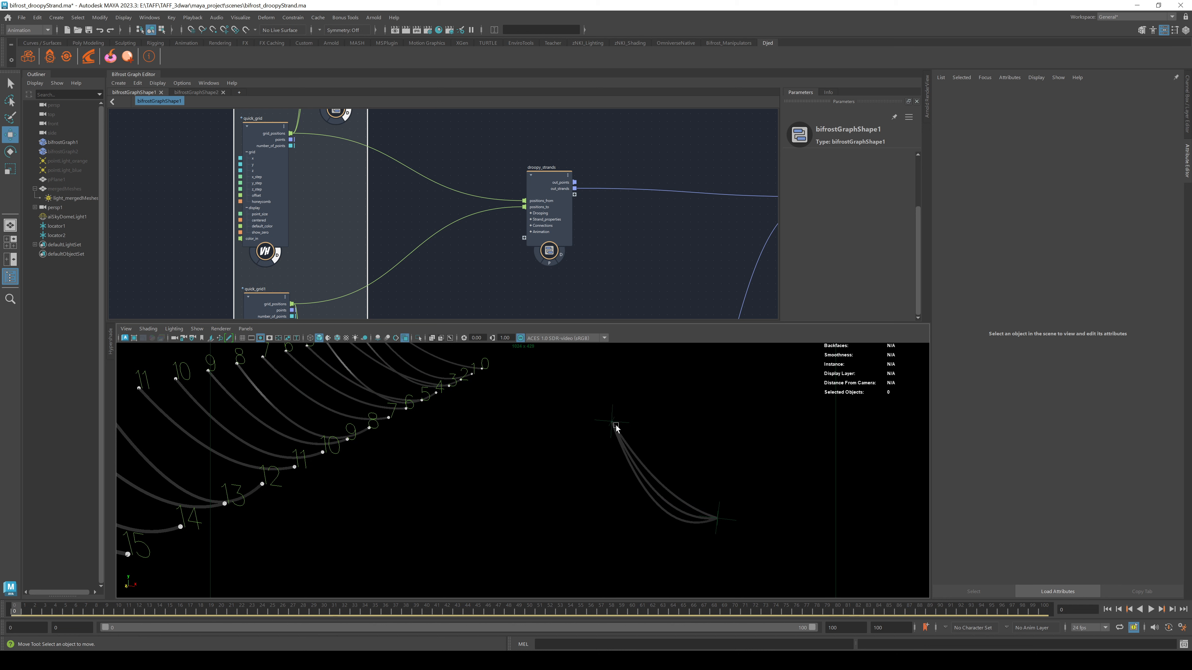
alt+middle_drag(463, 245, 481, 82)
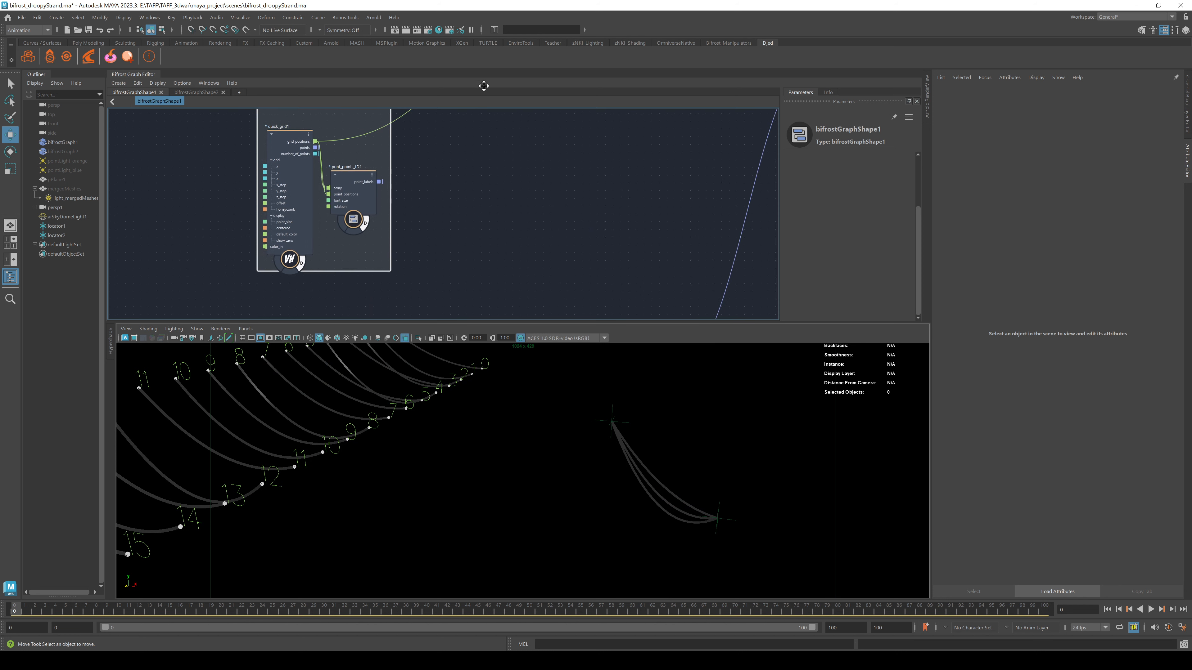
alt+middle_drag(436, 303, 412, 140)
alt+middle_drag(440, 251, 430, 167)
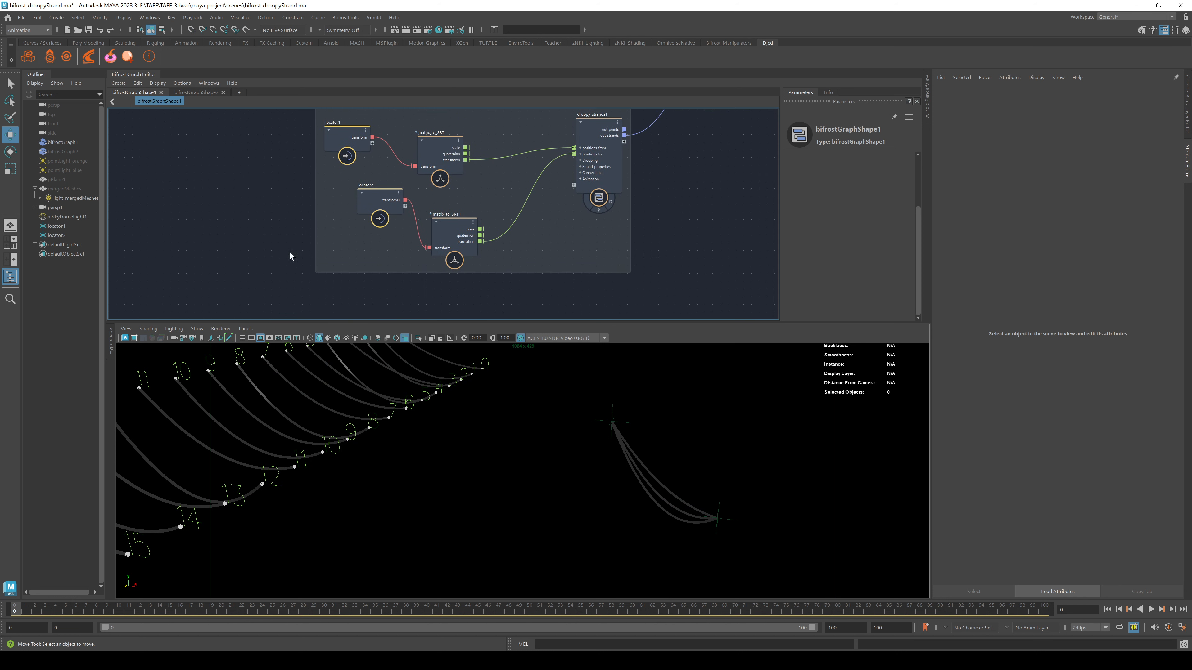
click(70, 226)
scroll(340, 193, up, 2)
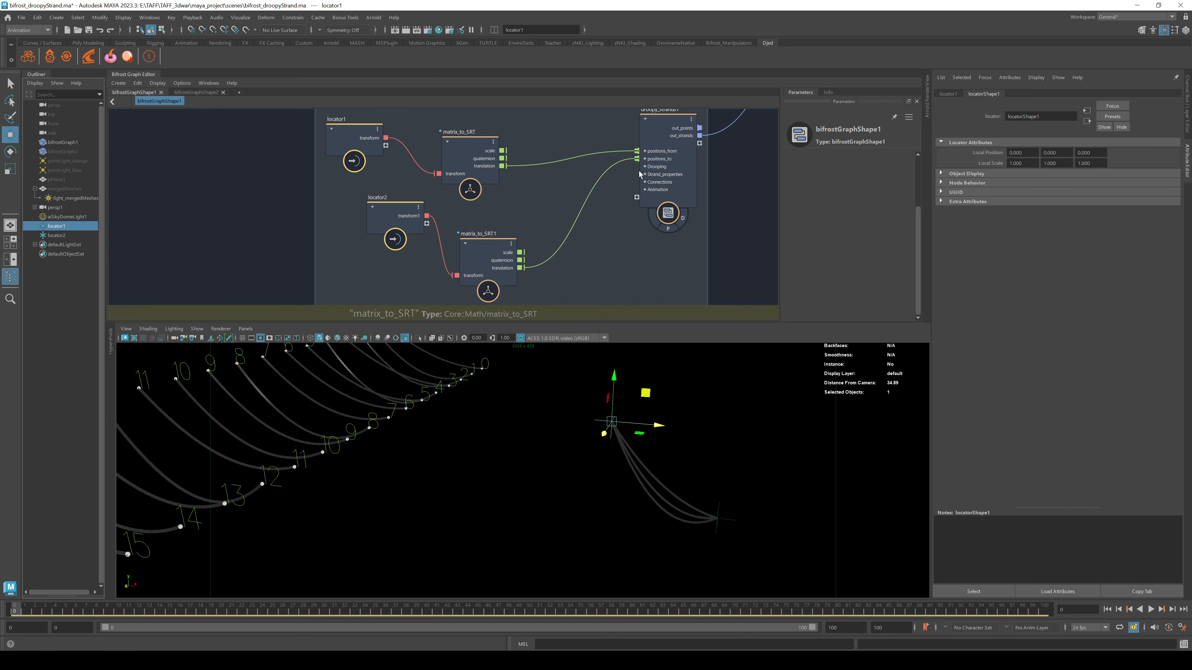
- Turn off Fan-In on the positions_from port of the droopy_strands1 node
scroll(674, 168, up, 4)
right_click(626, 143)
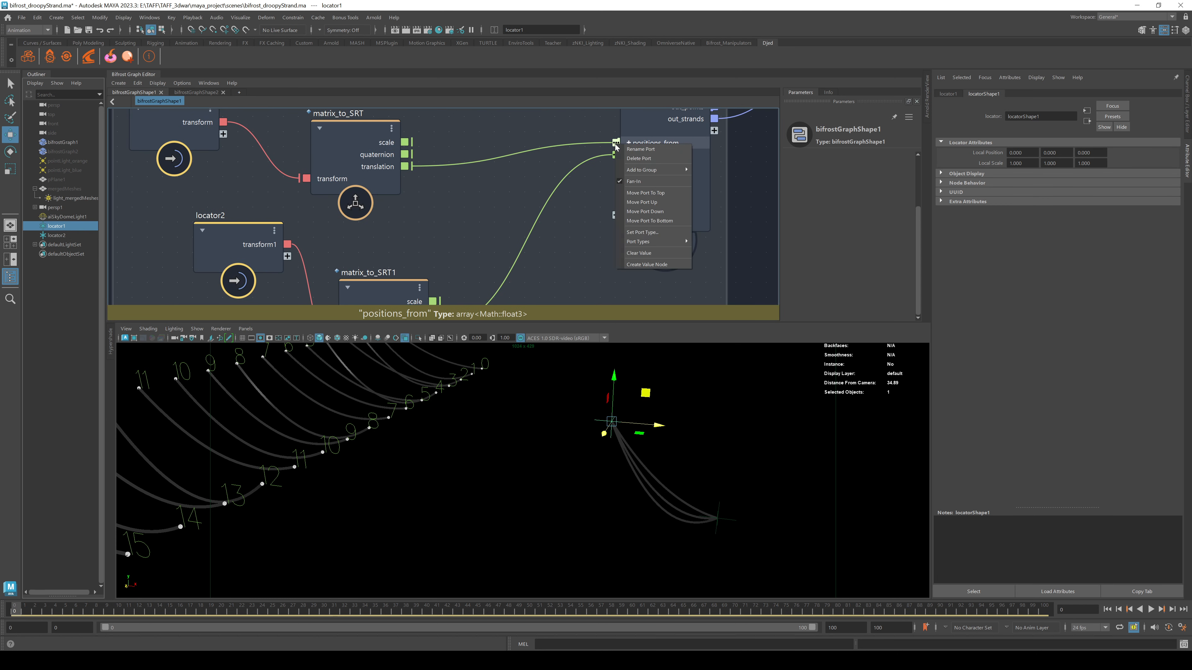
click(631, 182)
scroll(609, 197, down, 3)
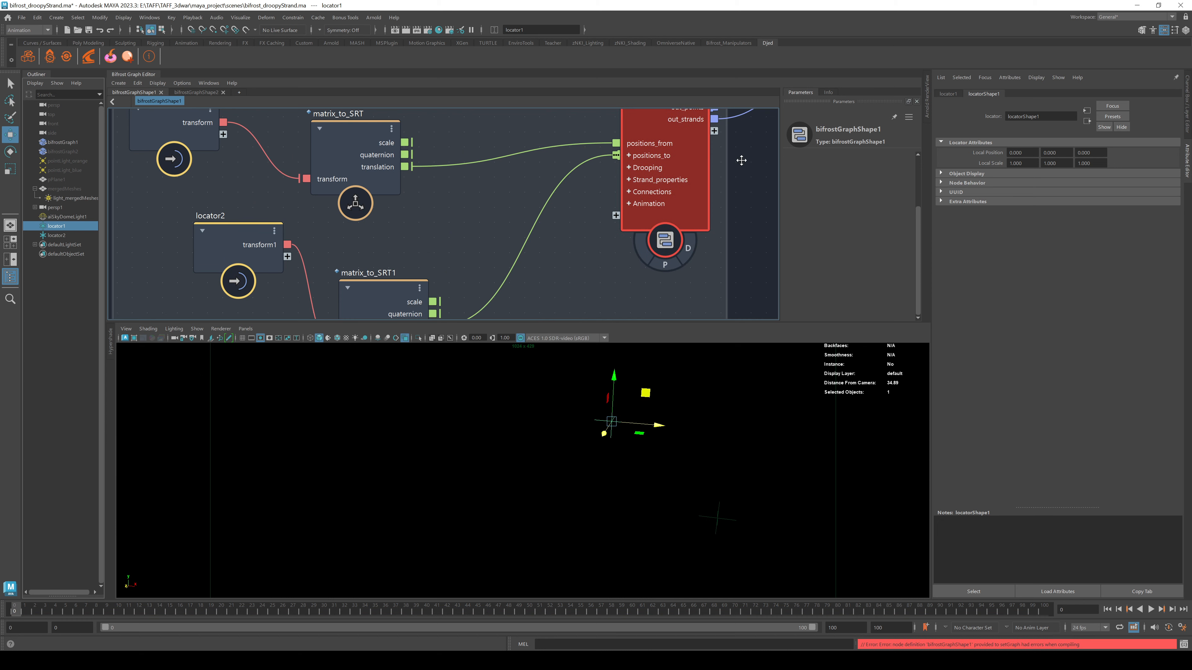
- Re-enable Fan-In on the positions_from port of droopy_strands1
scroll(556, 229, up, 4)
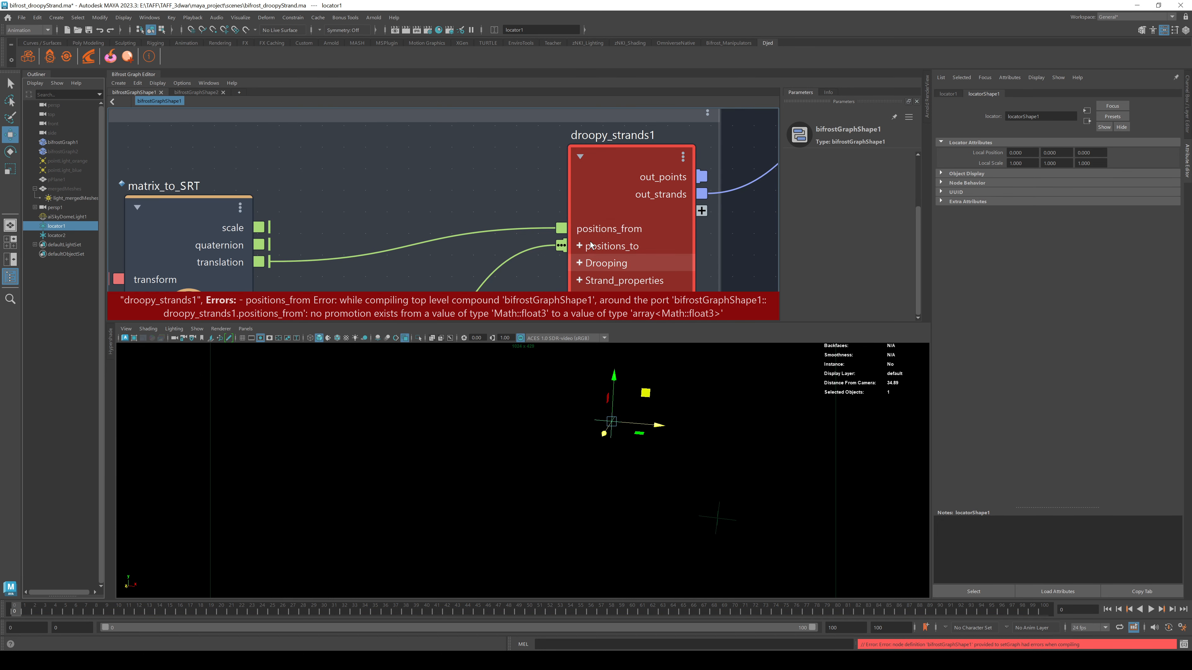
right_click(562, 232)
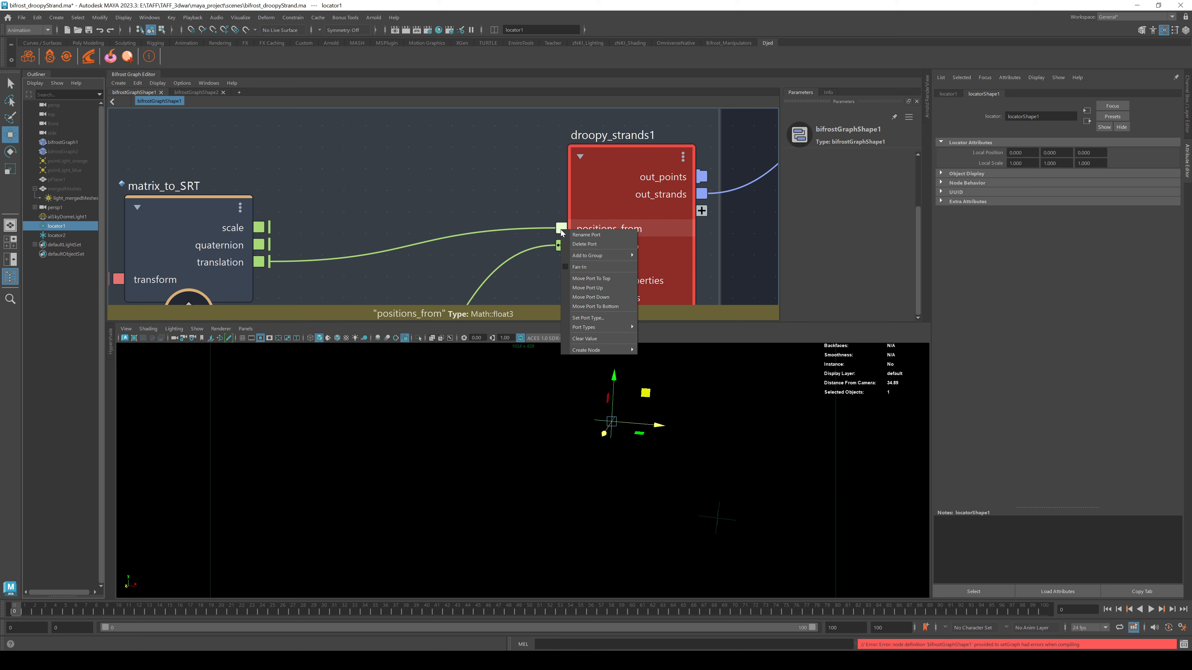
click(582, 267)
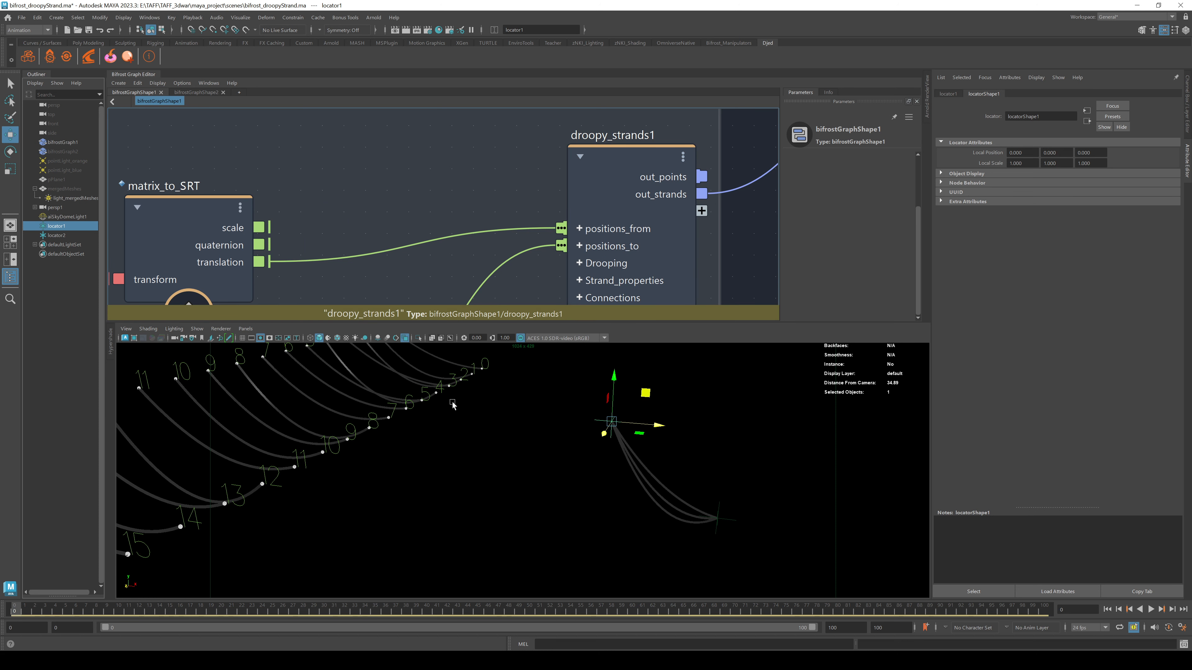
- Move locator1 beside point 7 of the grid strands and locator2 farther away in the opposite direction to stretch the strands between them
key(a)
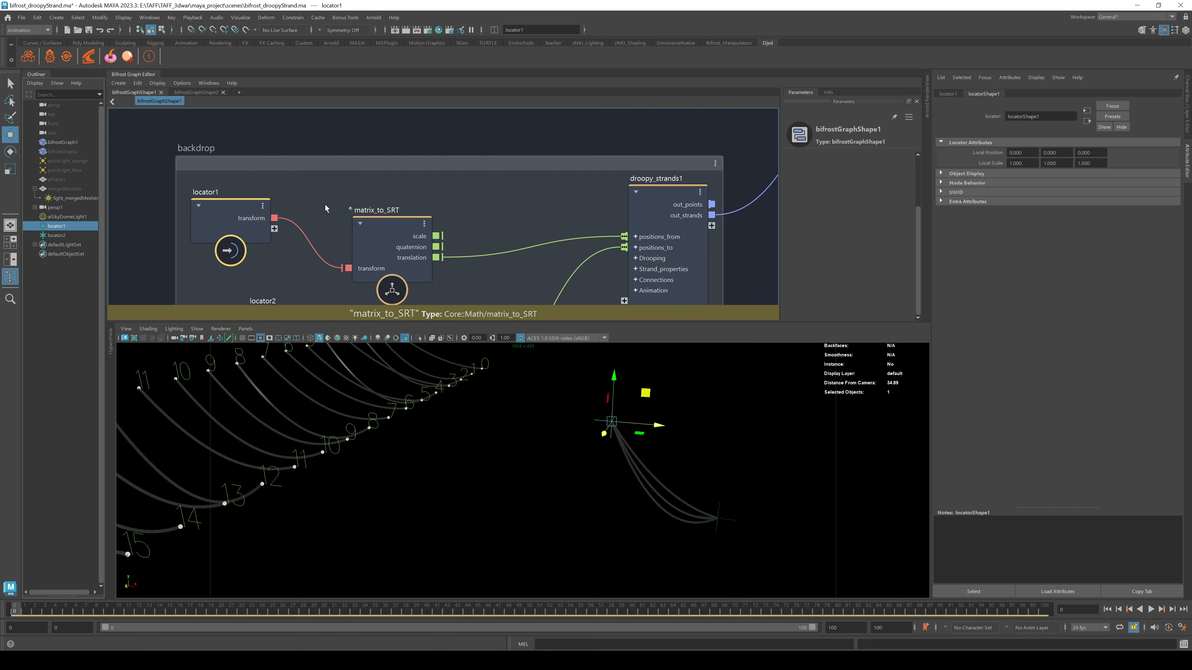
drag(611, 421, 380, 410)
click(720, 519)
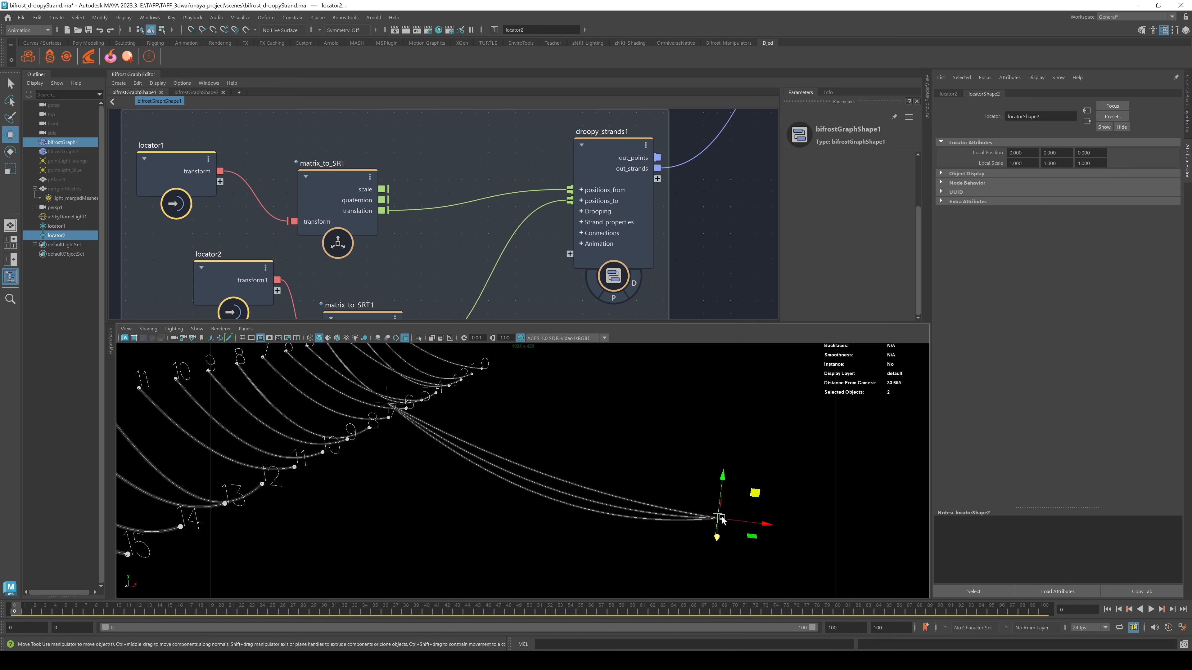
drag(723, 520, 834, 467)
click(71, 235)
- Set Strand Samples to 43 and Droop Max to 8.598 on the droopy_strands1 node
click(610, 160)
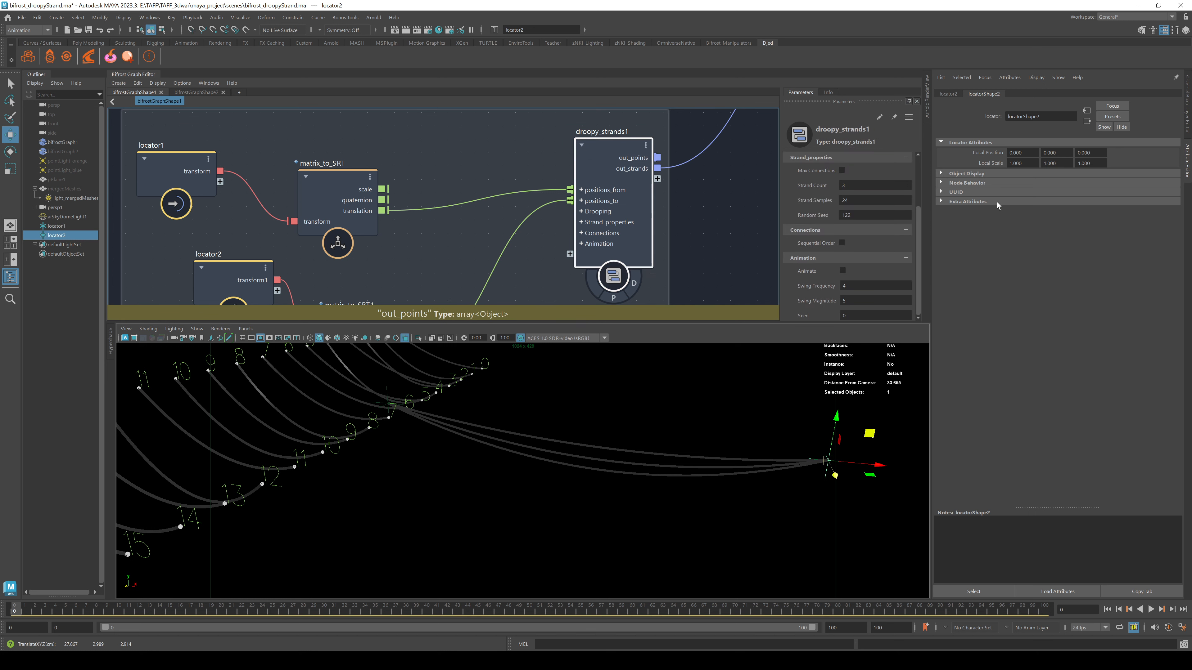
mouse_move(816, 186)
mouse_down()
mouse_move(845, 187)
mouse_move(819, 185)
mouse_up()
click(821, 200)
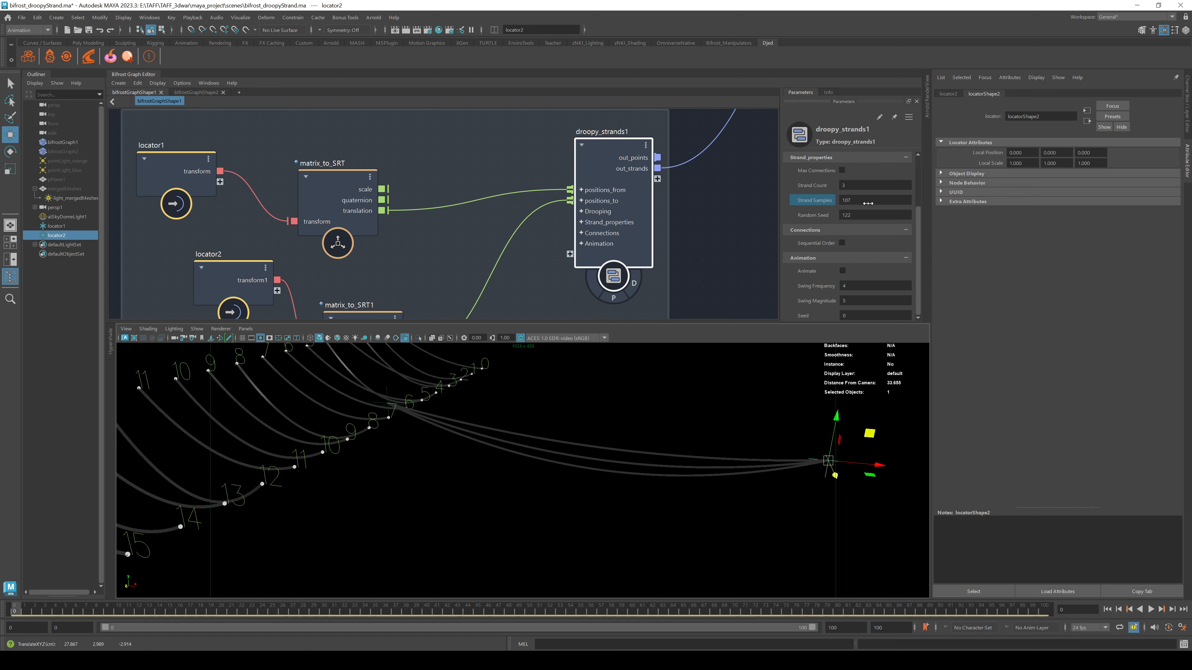
scroll(819, 213, up, 3)
drag(840, 203, 897, 188)
- Set Strand Count to 5, Random Seed to 1100 and Curvature Slope to 1.536 for the strands between the locators
drag(817, 260, 888, 293)
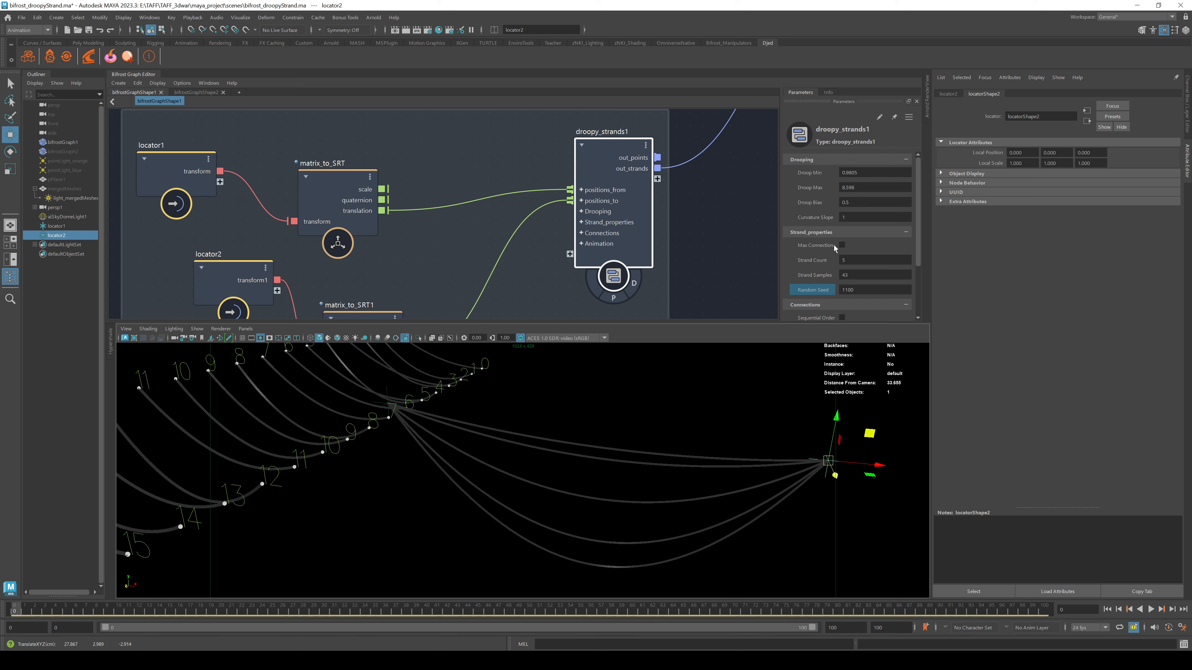
drag(815, 218, 852, 229)
alt+right_drag(734, 534, 566, 494)
alt+drag(566, 494, 473, 447)
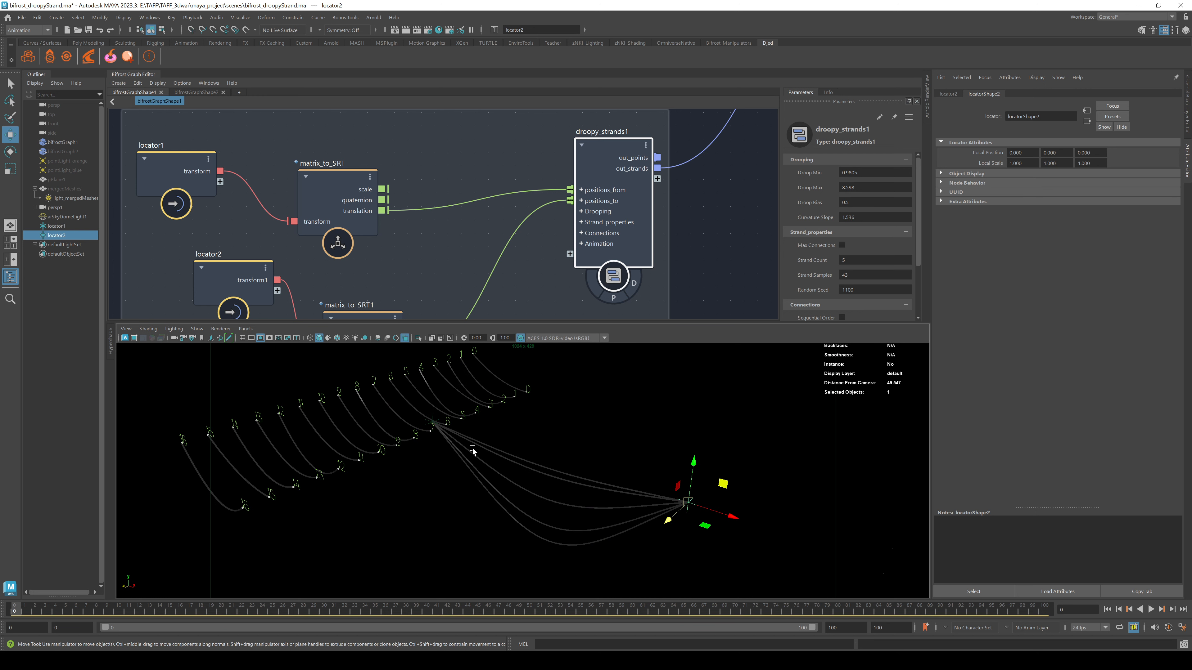